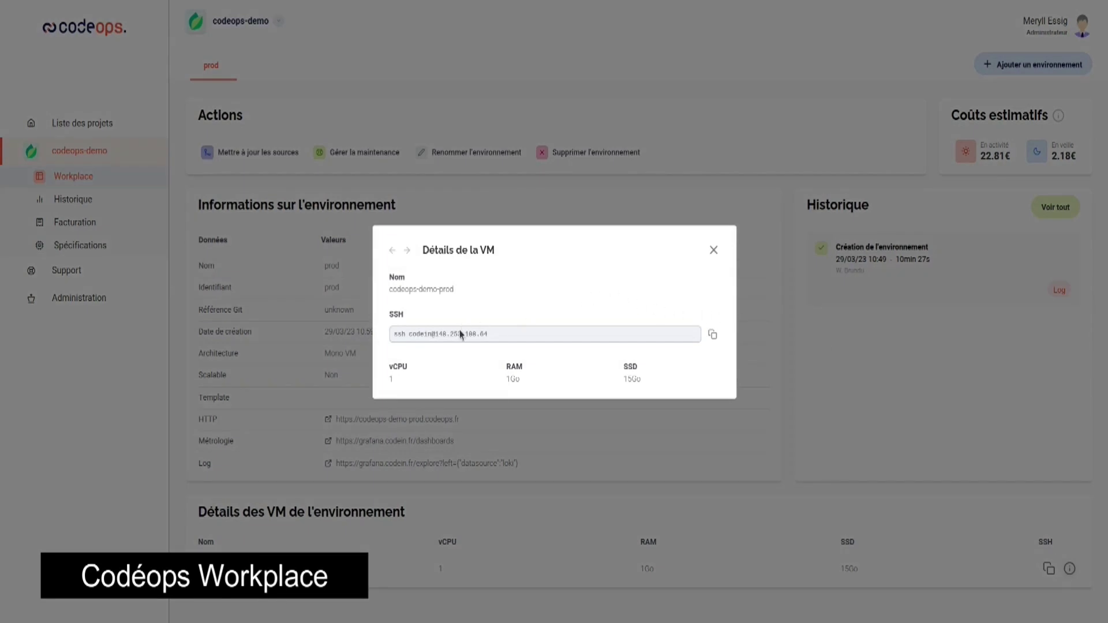
Check the SSH connection command in the codeops-demo-prod VM details and close the details.
click(452, 334)
click(528, 338)
click(714, 250)
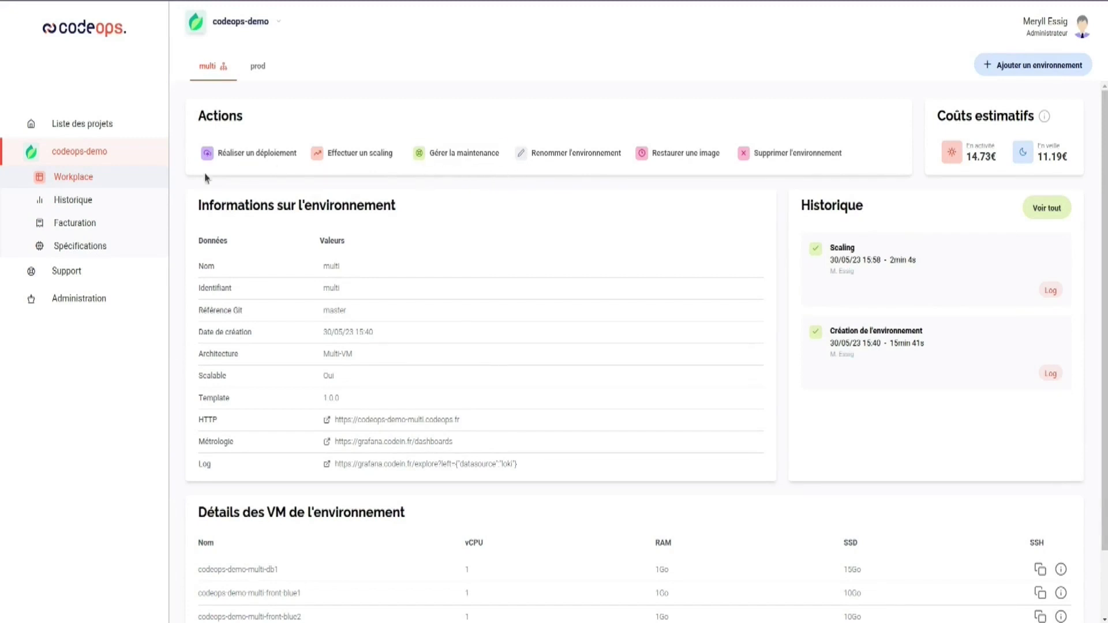
Filter the project's action history by the Demo environment and examine the log of its environment deletion.
click(70, 200)
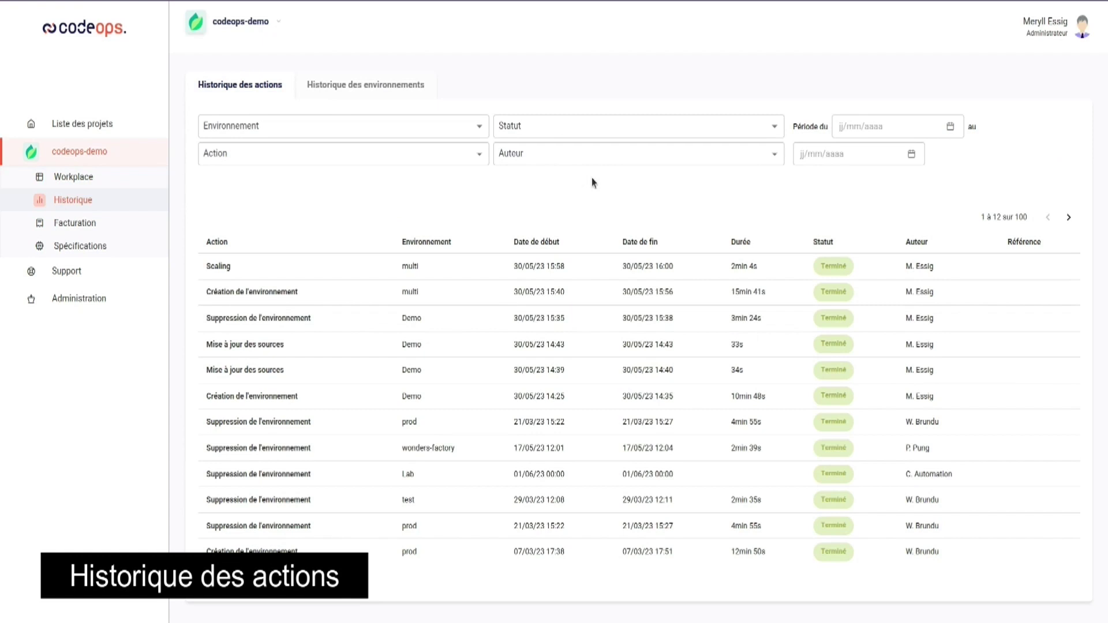
click(302, 126)
click(231, 173)
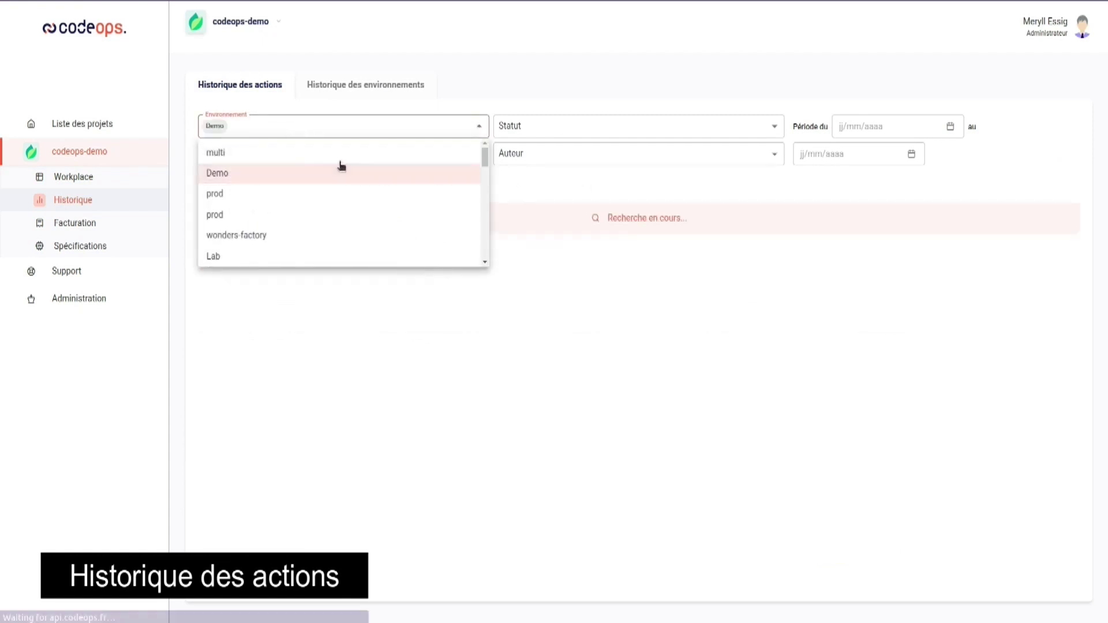
click(554, 197)
click(383, 270)
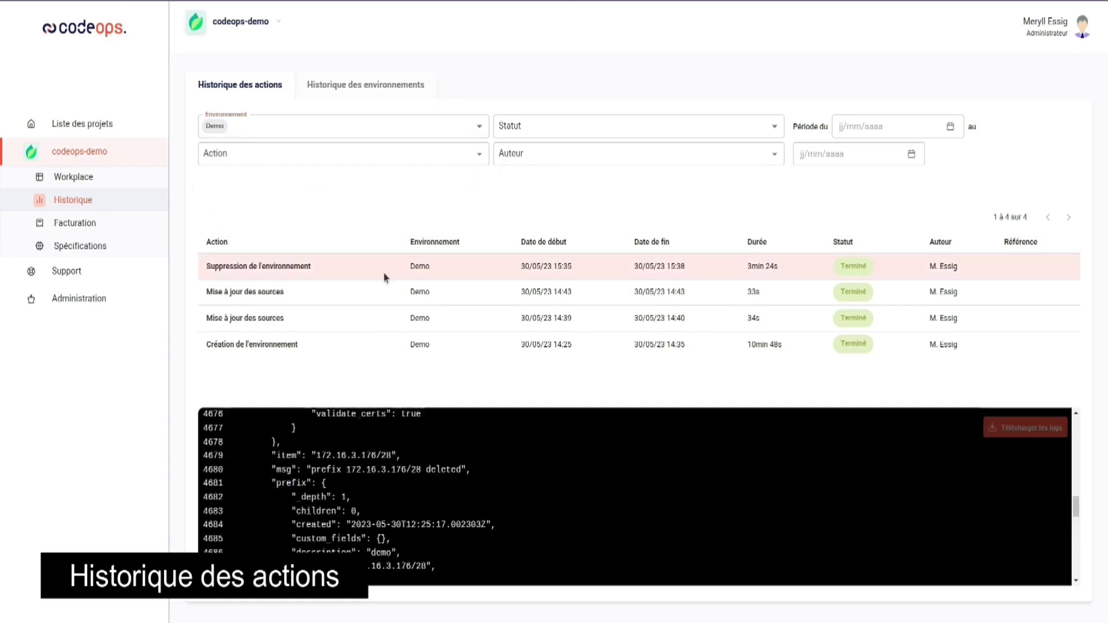
scroll(449, 519, up, 15)
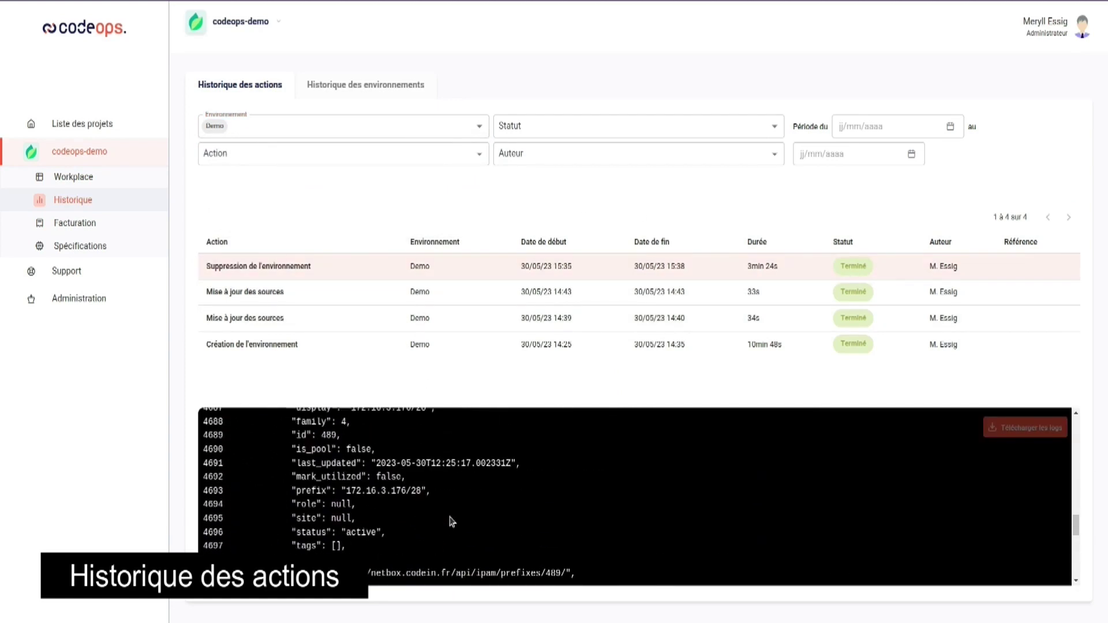
scroll(450, 515, up, 10)
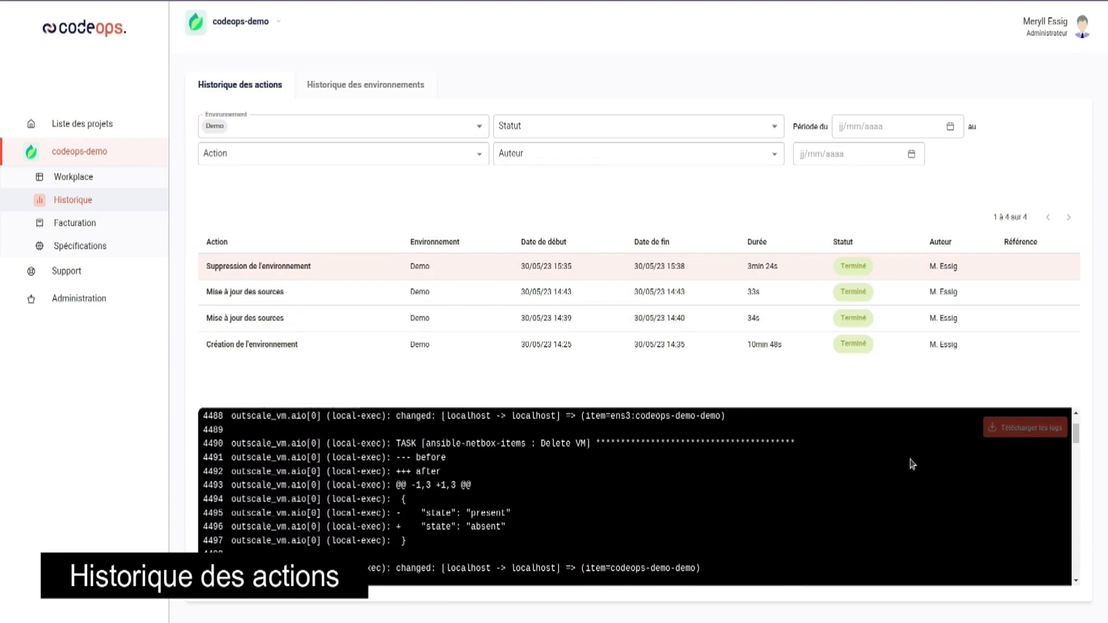
Download the deletion log and look through the downloaded text file before closing it.
click(1029, 431)
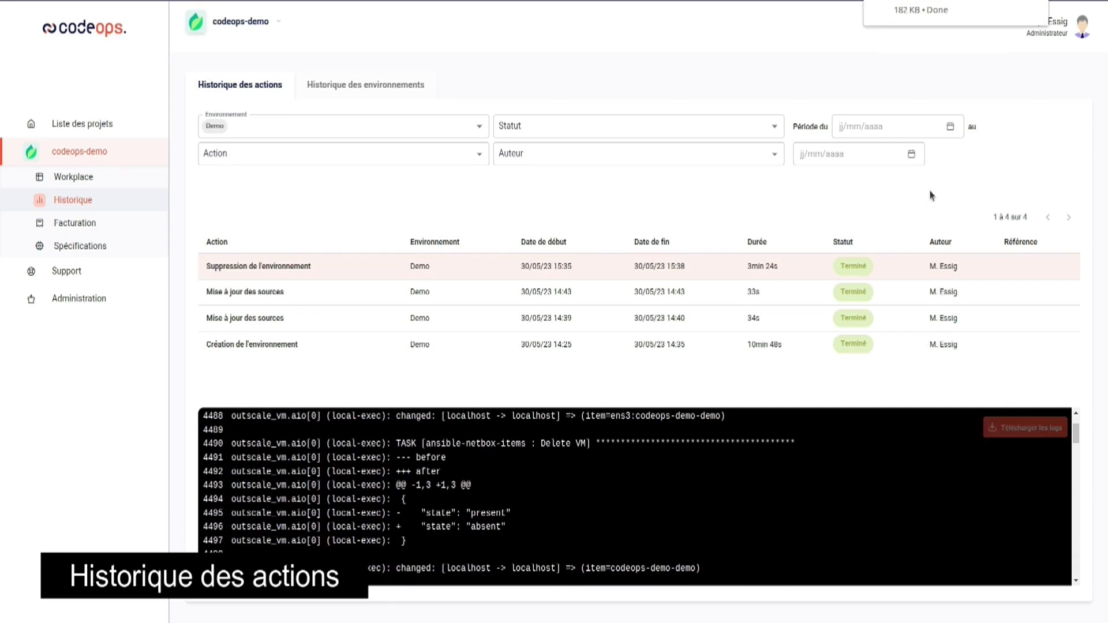
click(922, 15)
drag(539, 66, 559, 57)
scroll(751, 288, down, 20)
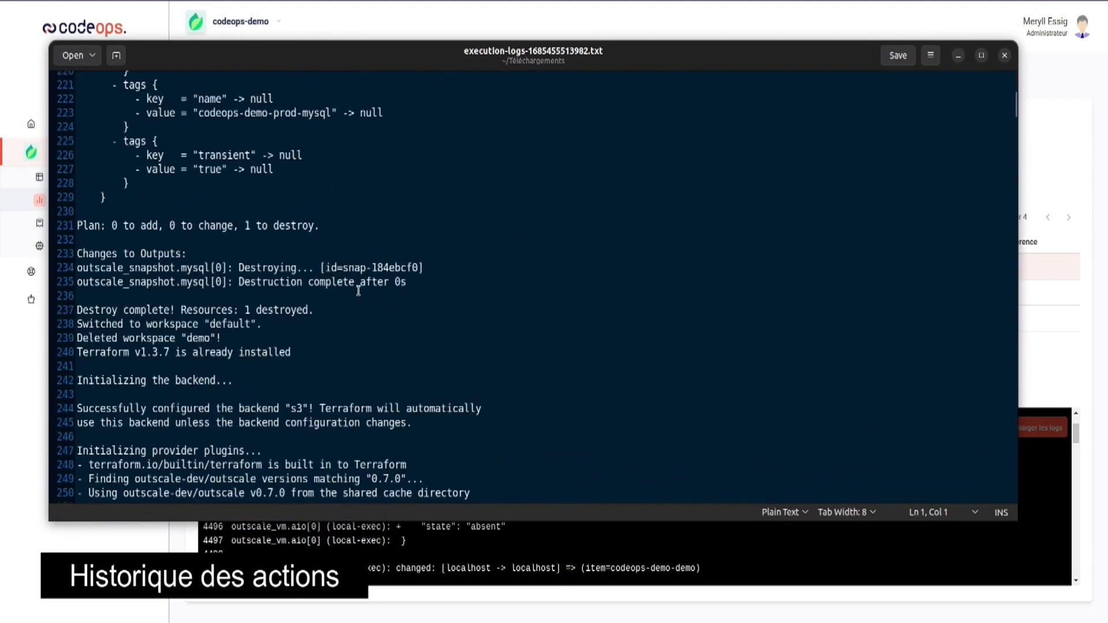
click(1005, 56)
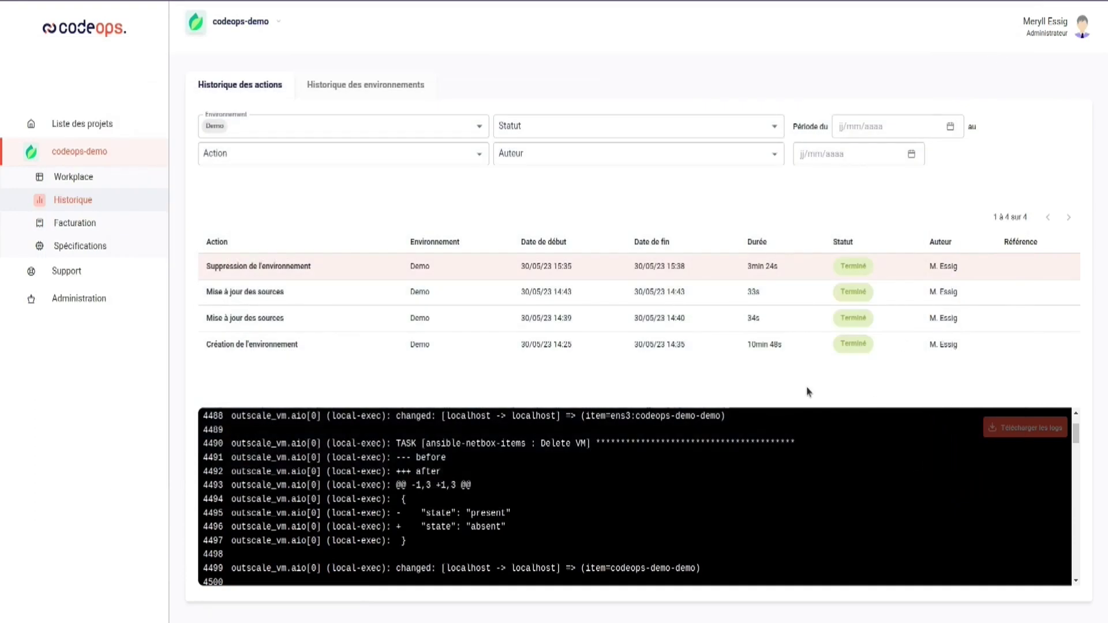
Browse the history of environments through to its second page.
click(339, 85)
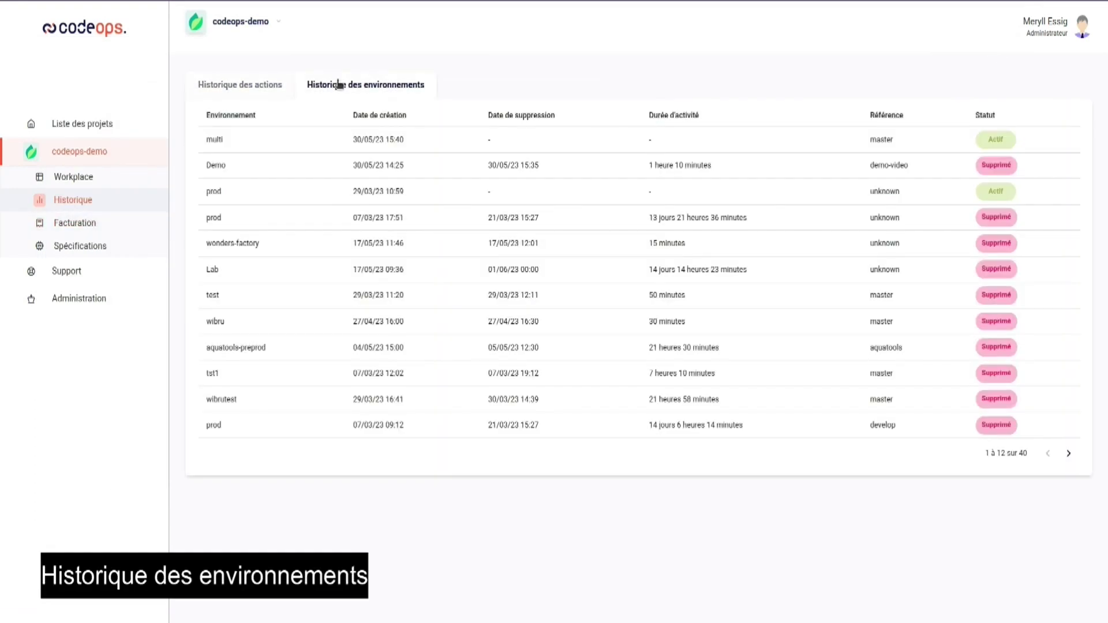
click(1068, 453)
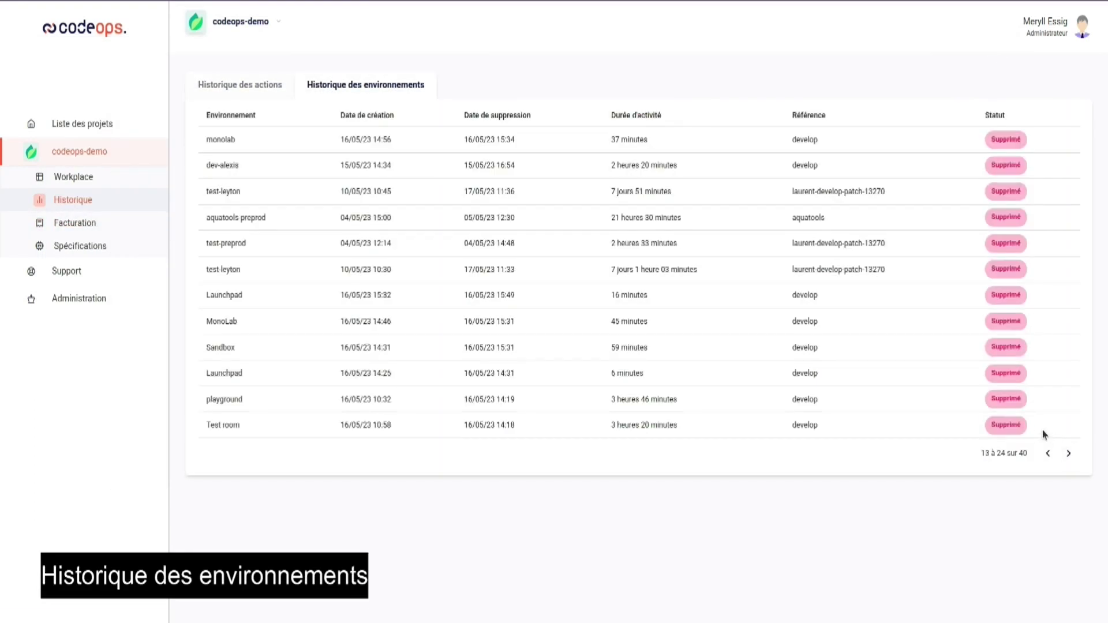
Review the project's billing estimate for the current month and its detailed pricing.
click(75, 223)
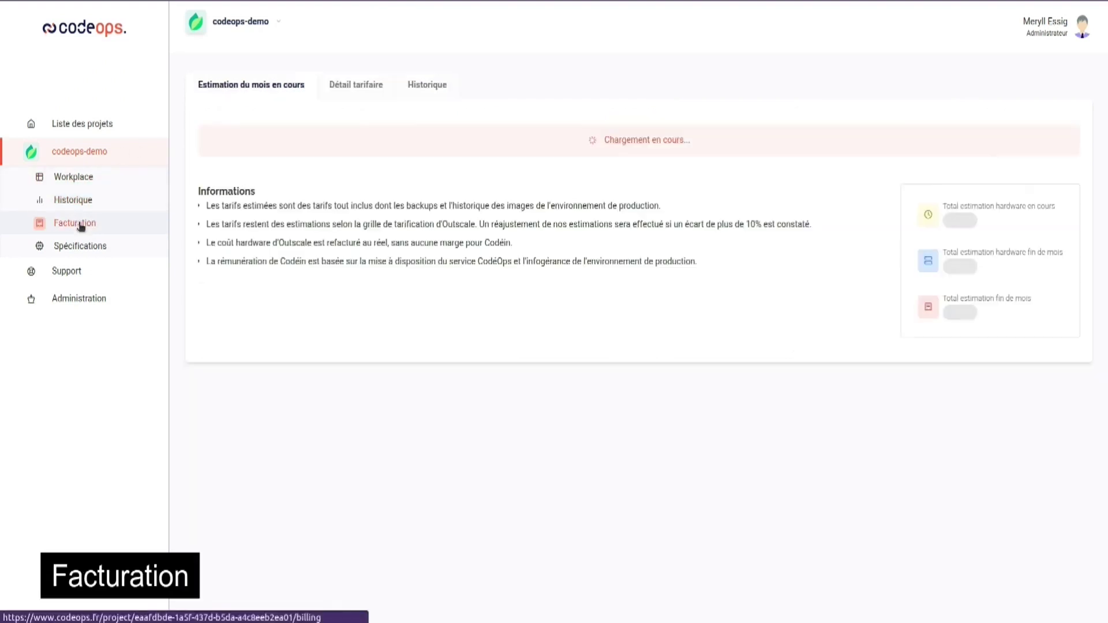
scroll(403, 187, down, 4)
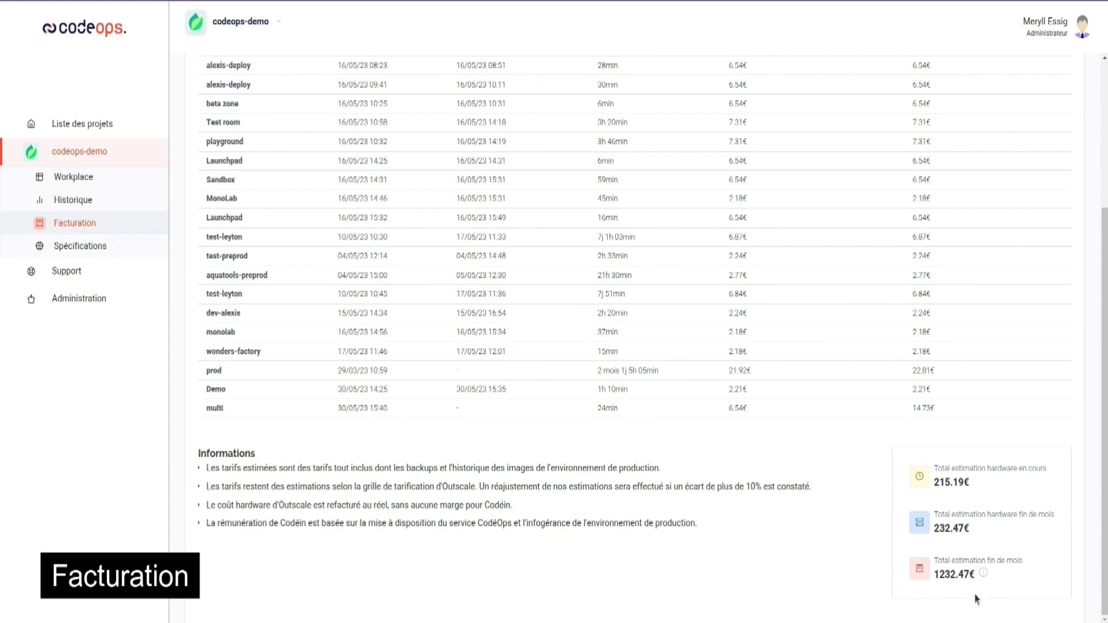
scroll(809, 539, up, 4)
click(356, 85)
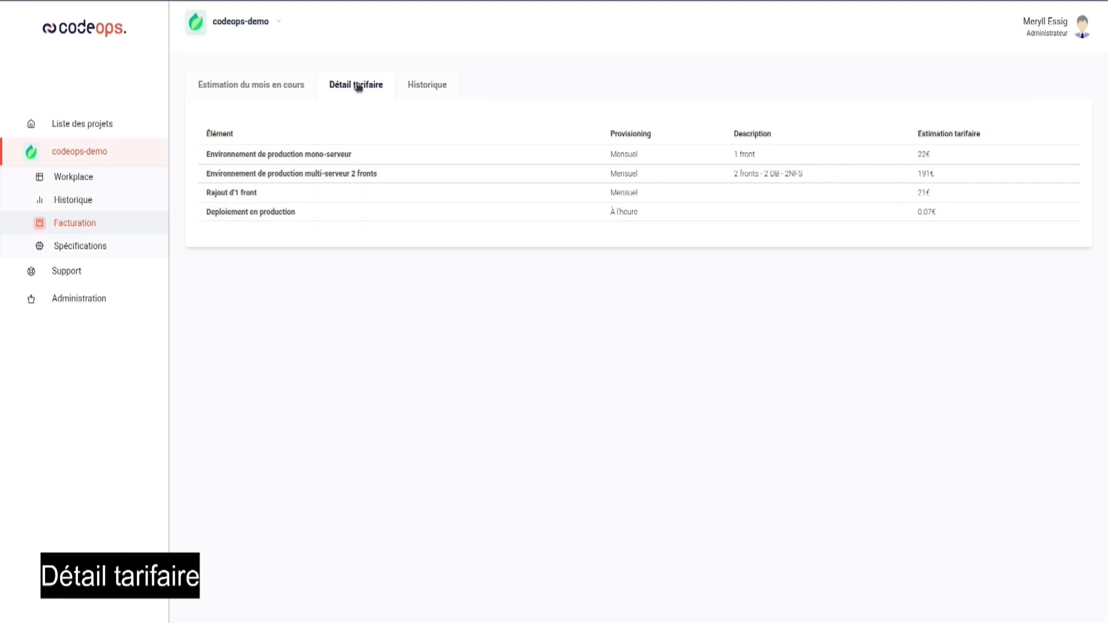
View the April 2023 invoice breakdown in the billing history and close it.
click(432, 90)
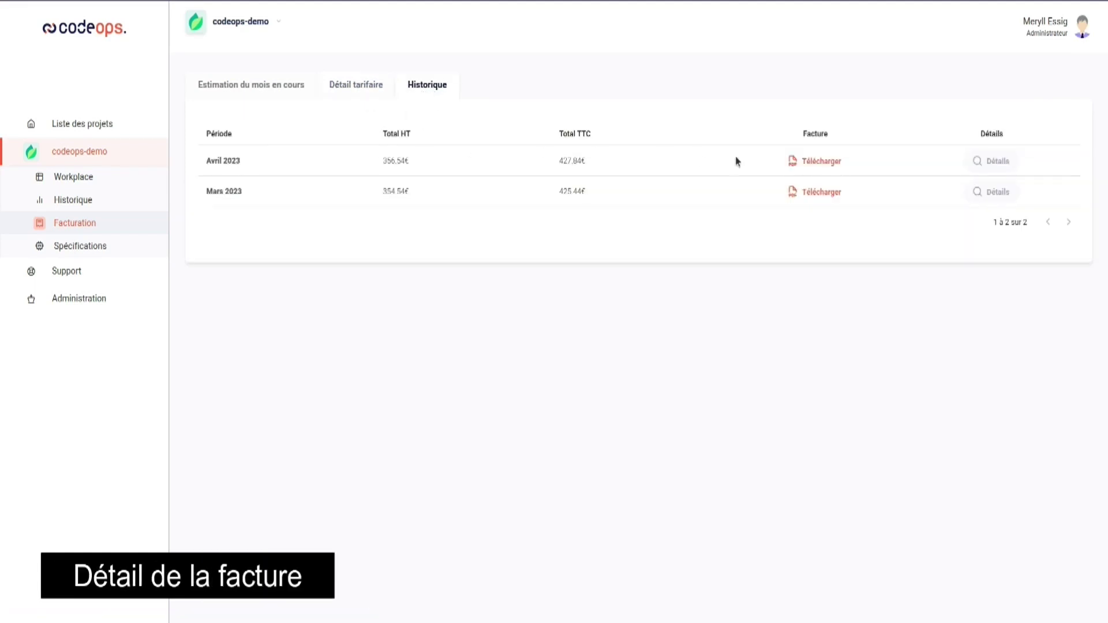
click(996, 167)
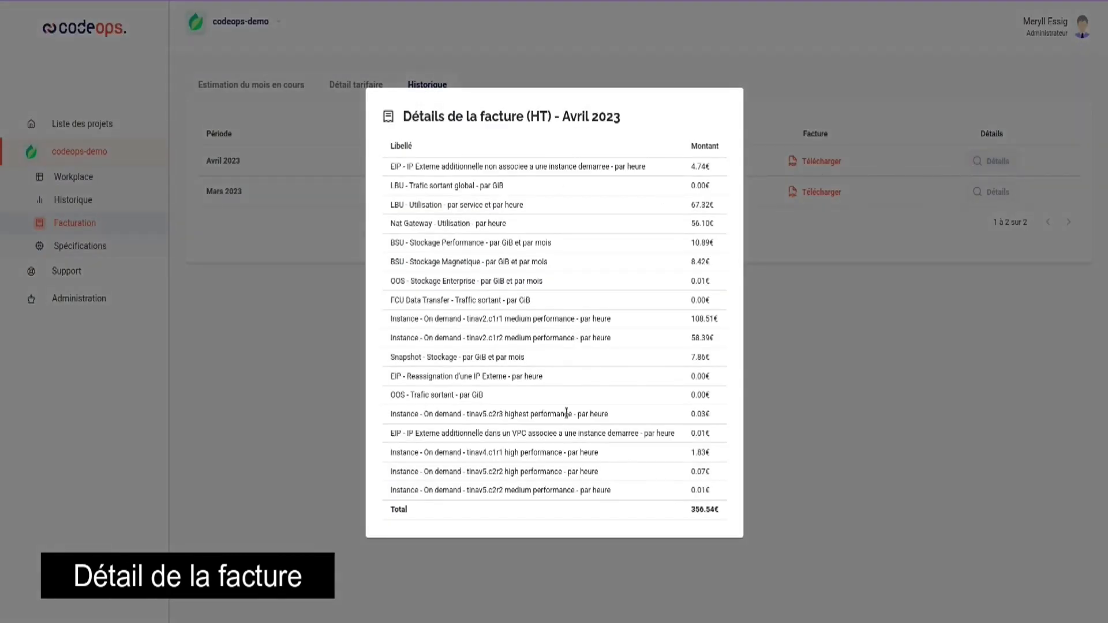
click(863, 384)
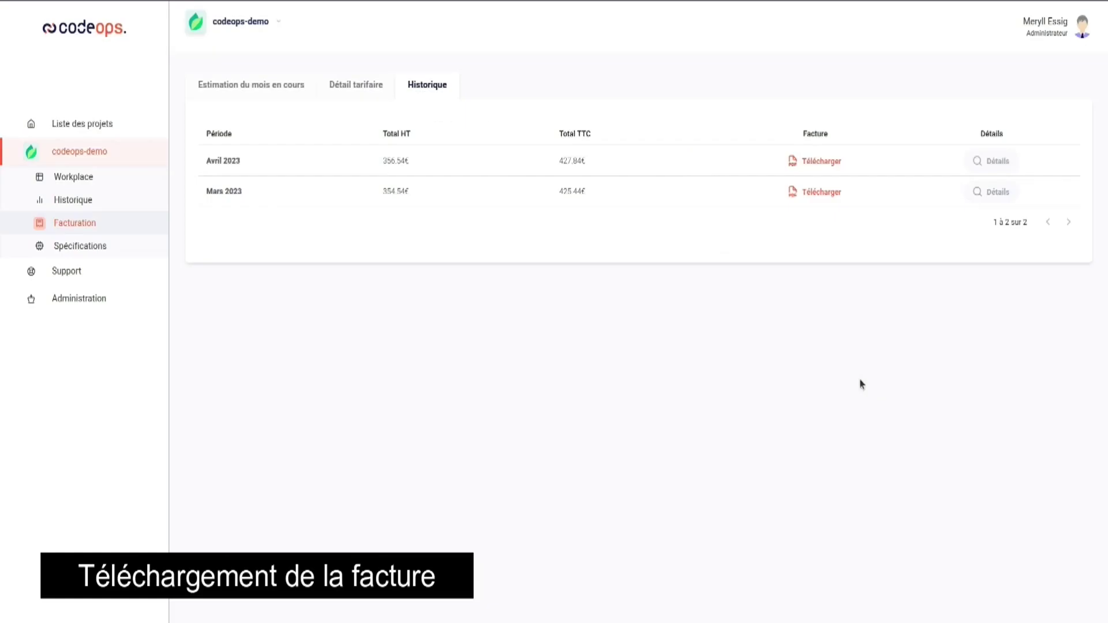
Open the April 2023 invoice document, review its line items and totals, and return to the billing history.
click(812, 163)
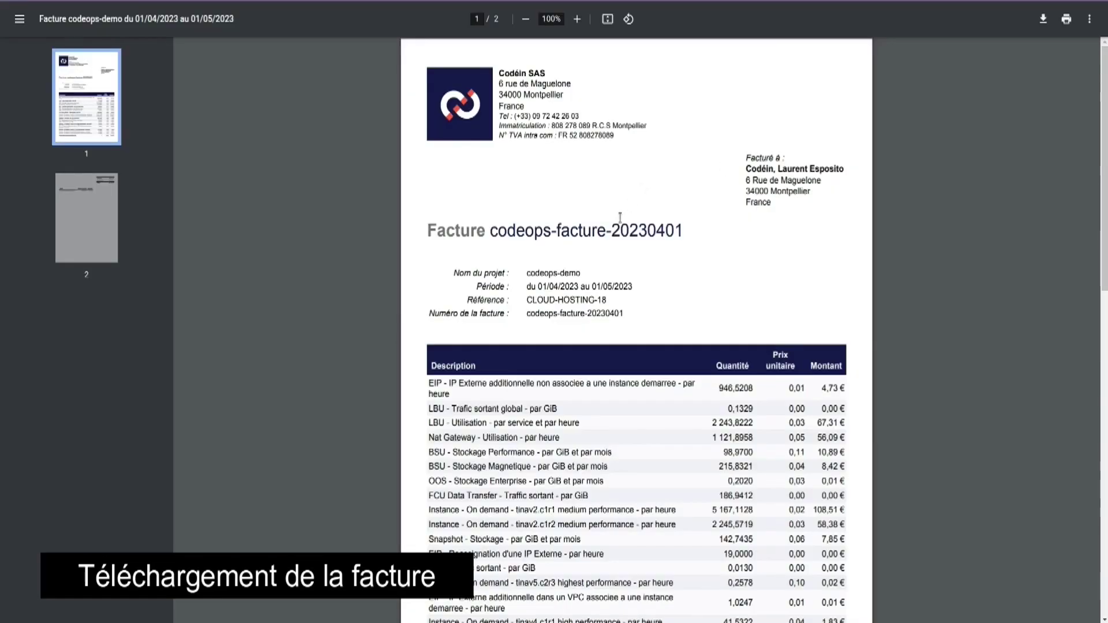
scroll(603, 289, down, 3)
scroll(603, 288, down, 7)
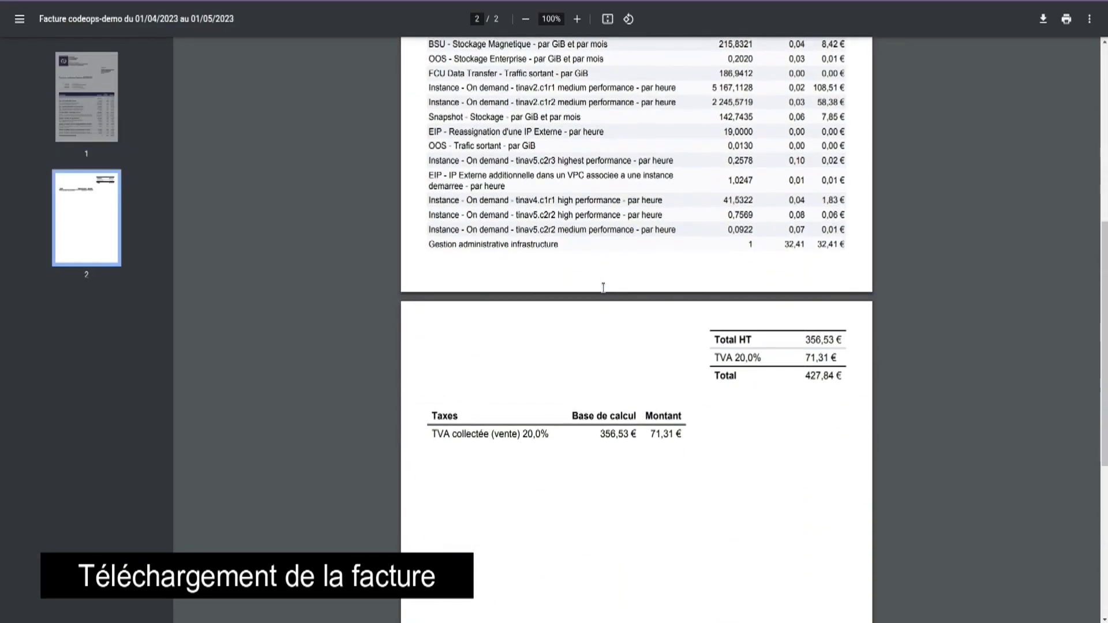
scroll(604, 294, up, 10)
key(ctrl+w)
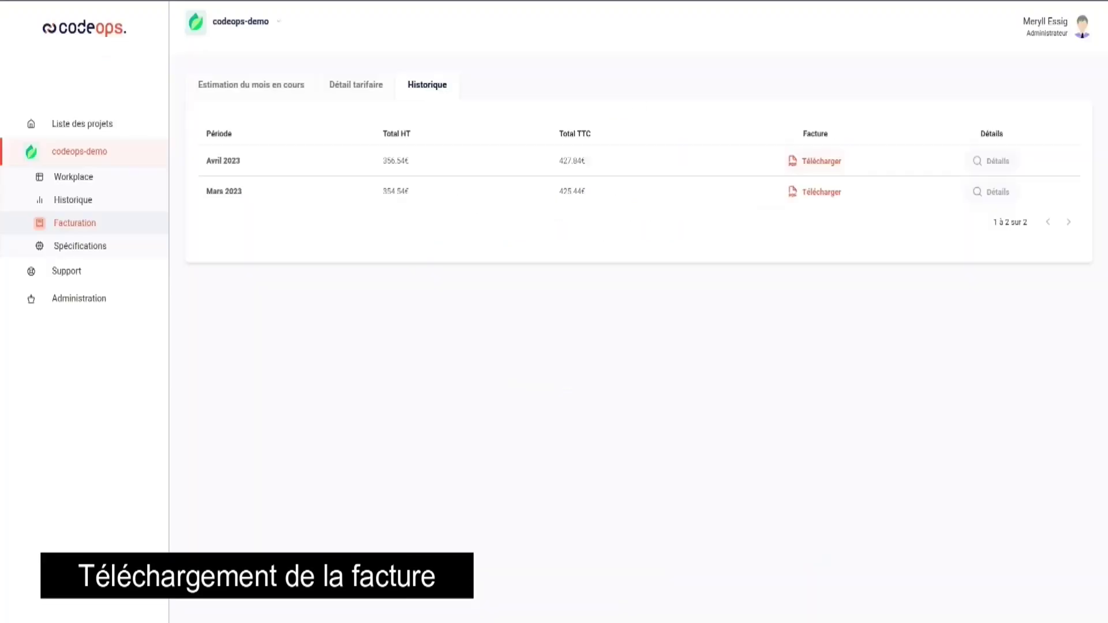
View the project's specifications and go to the support section.
click(111, 247)
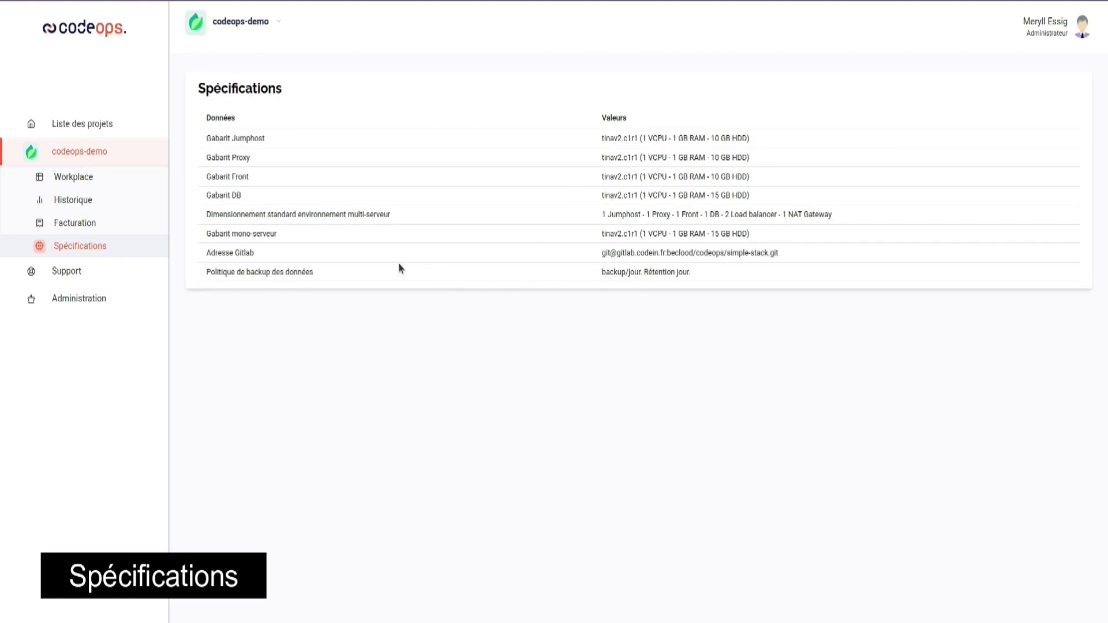
click(104, 277)
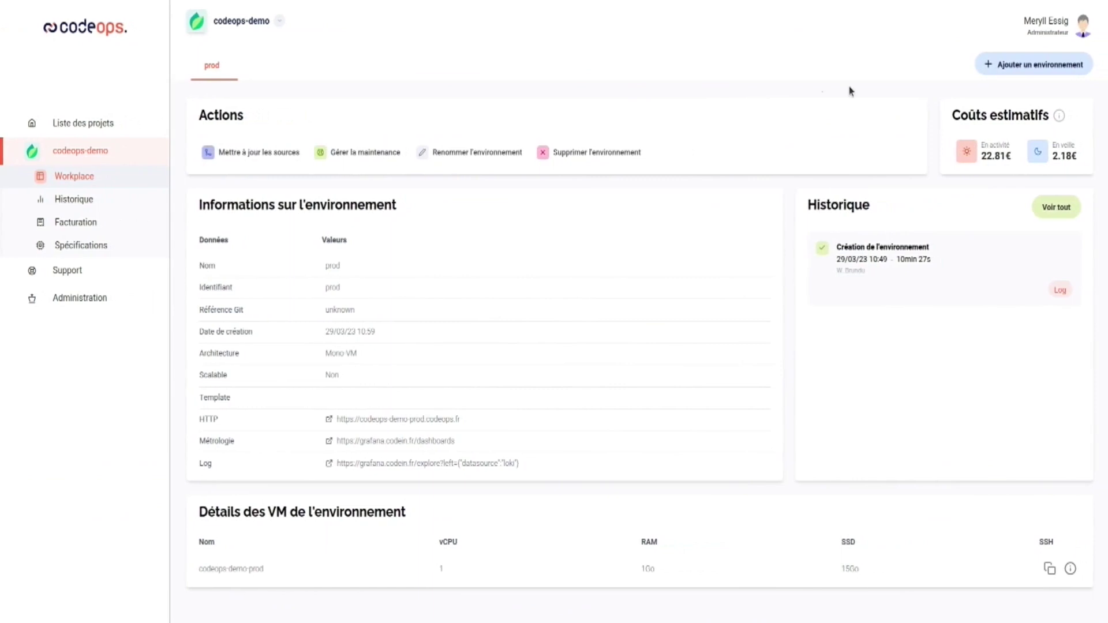
Start a new environment named Demo, keeping the Mono-VM architecture.
click(1011, 64)
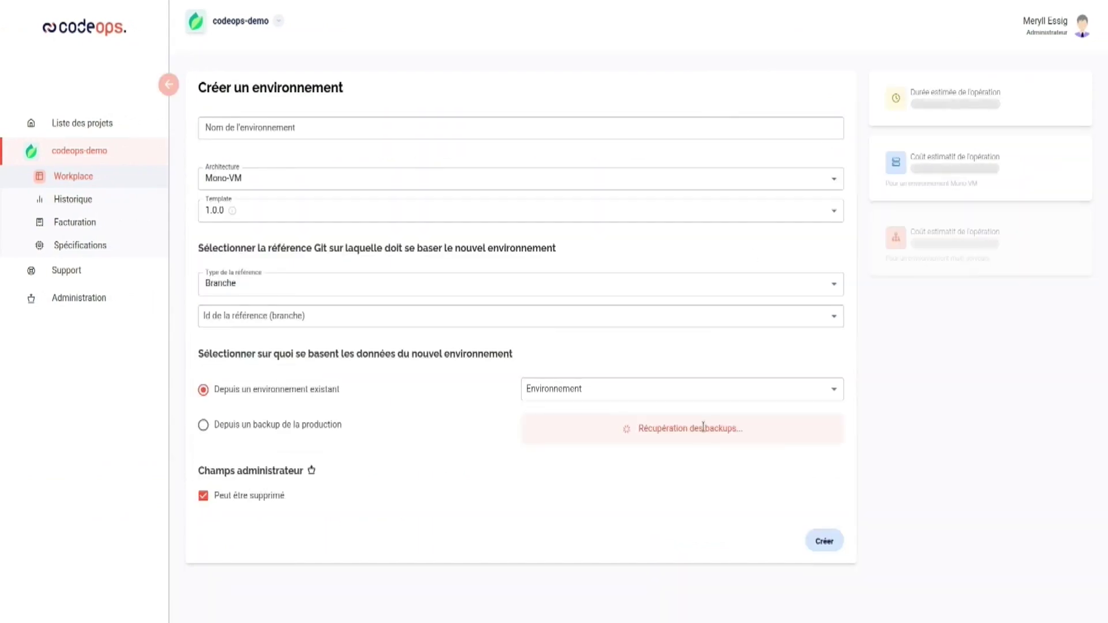
click(426, 124)
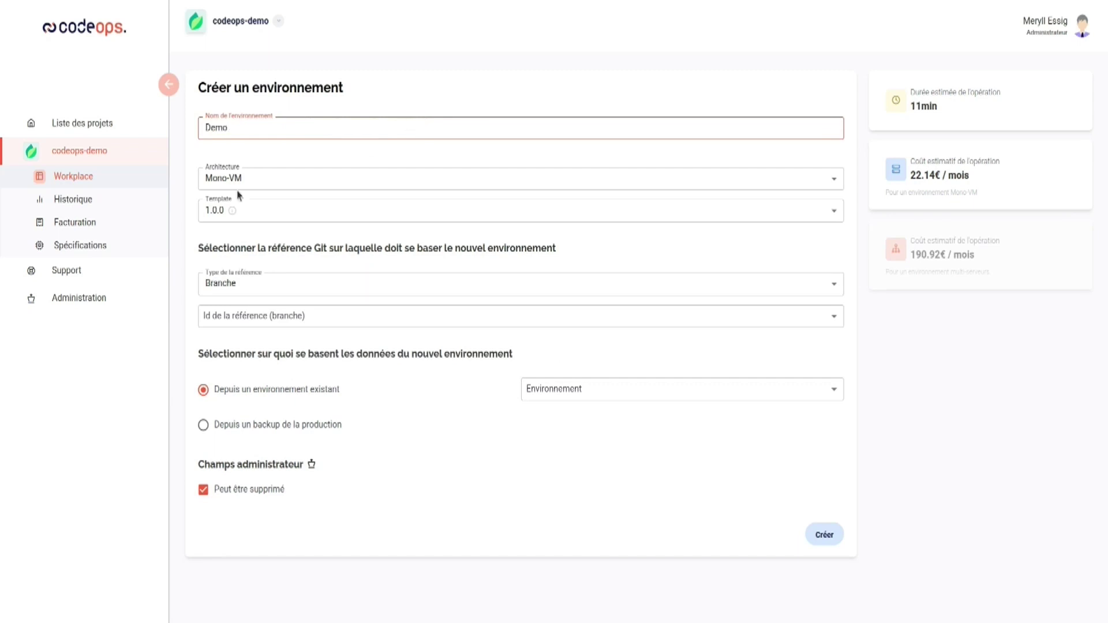
click(257, 183)
click(255, 183)
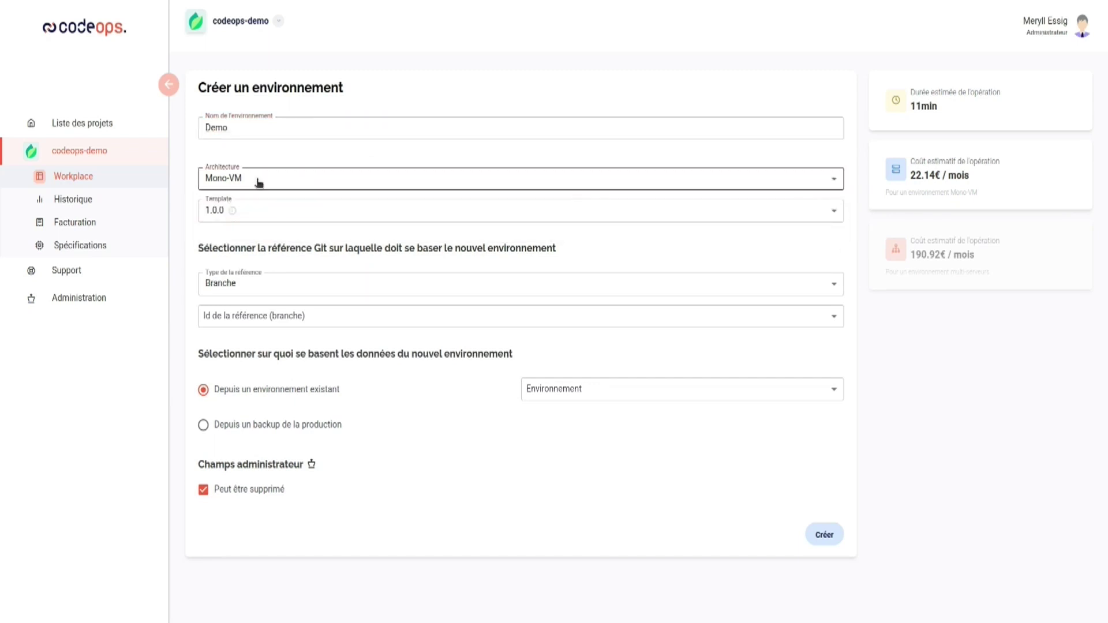
Base the new environment on the develop branch with data from the existing prod environment, and create it.
click(261, 319)
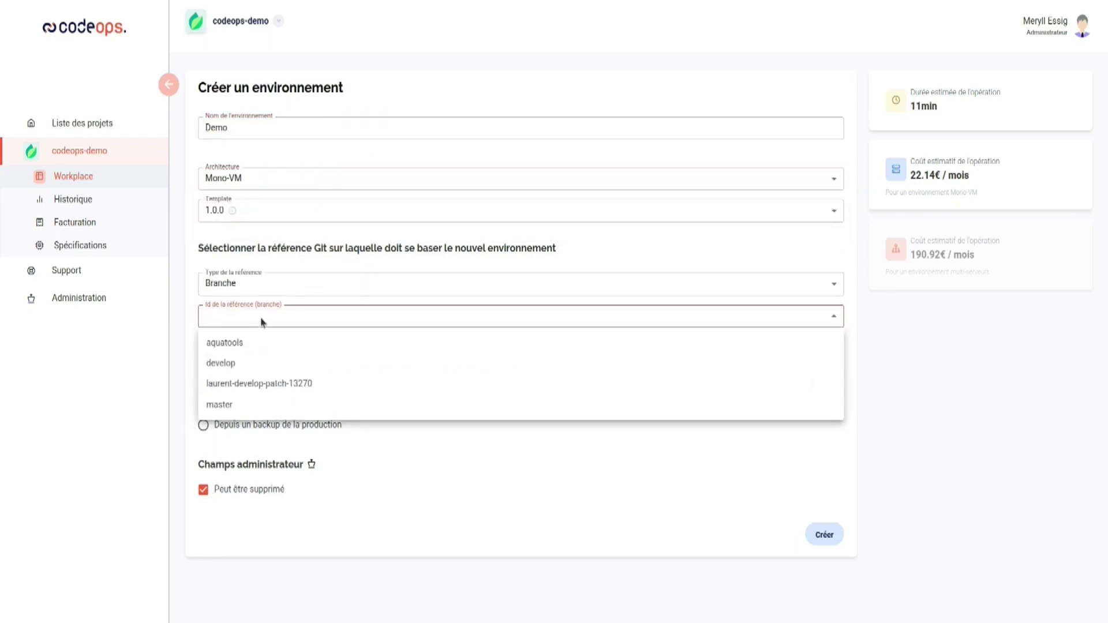
click(234, 363)
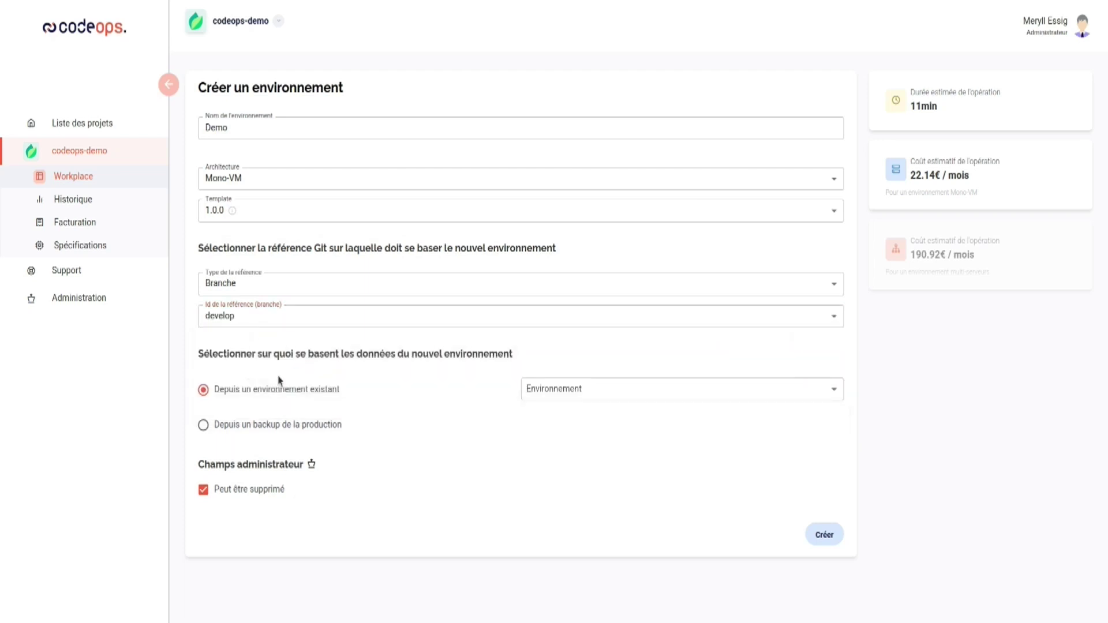
click(574, 395)
click(571, 420)
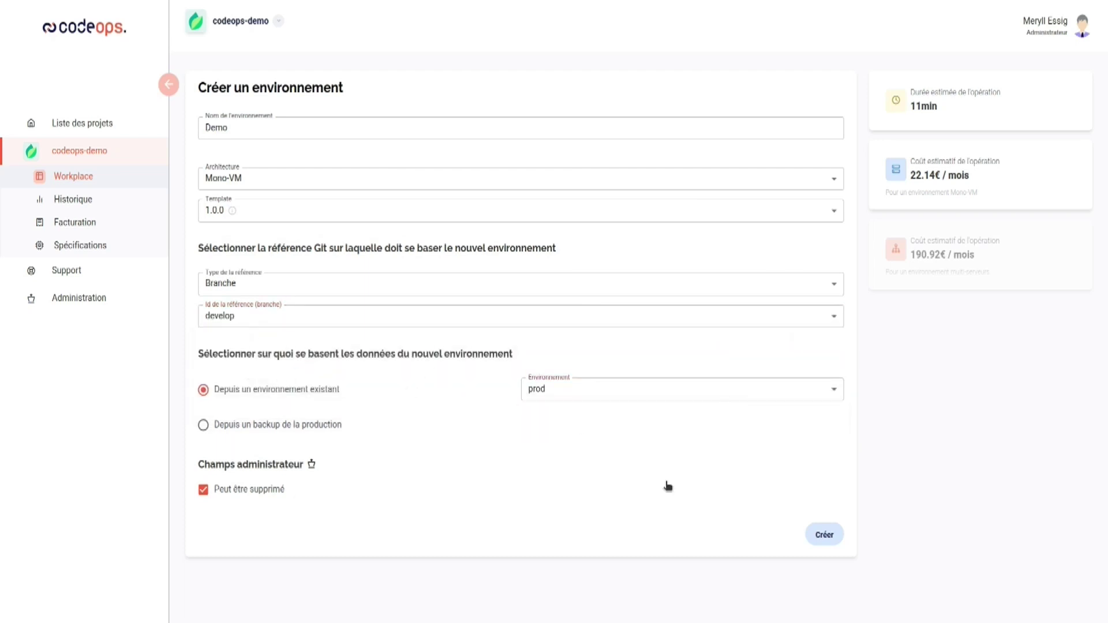
click(830, 537)
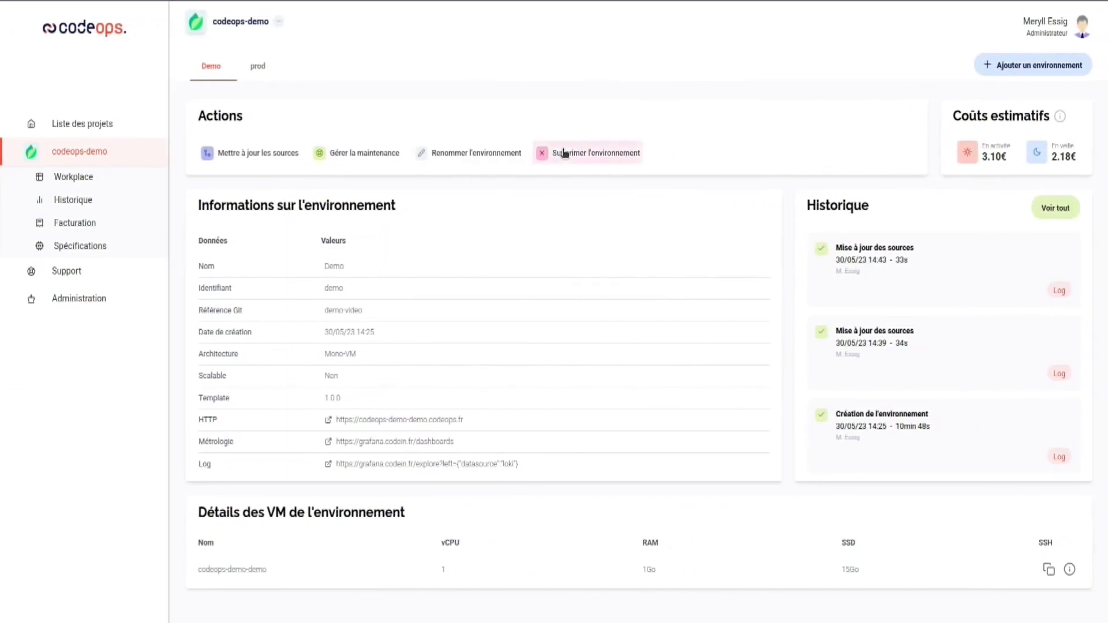
Delete the Demo environment and confirm its removal.
click(545, 153)
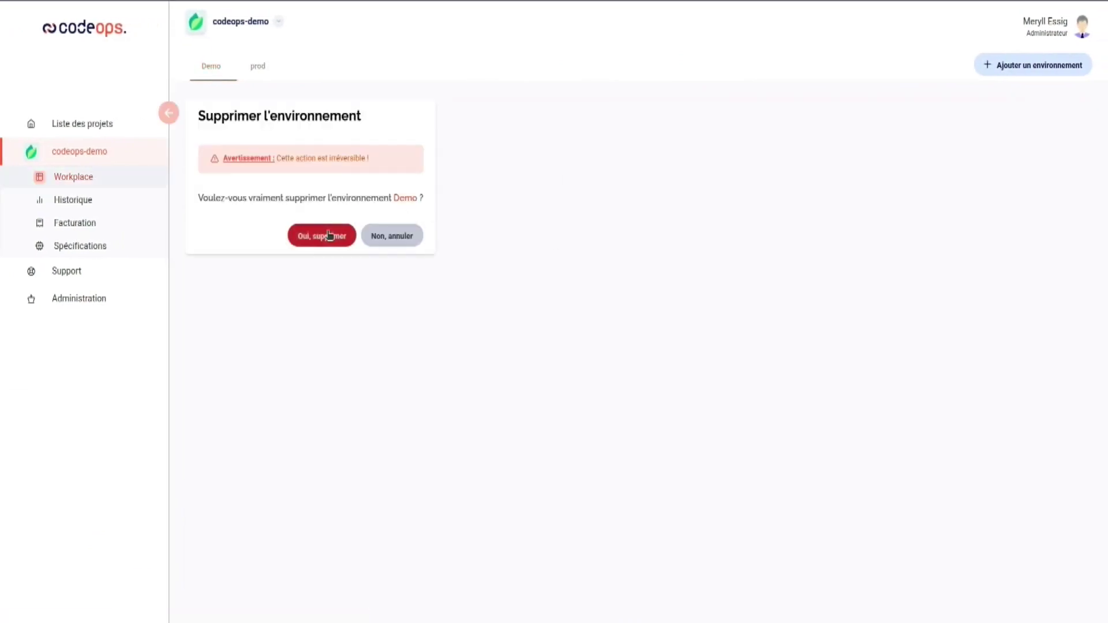
click(329, 235)
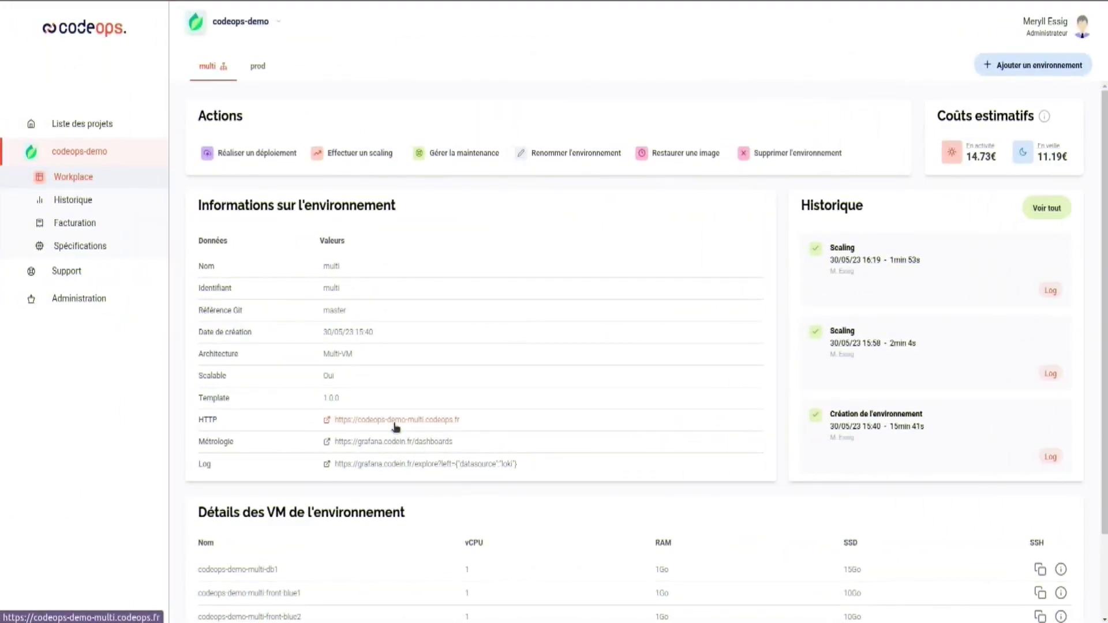
View the multi environment's website, and deploy the demo-video branch to multi with traffic switched to the deployed front.
click(394, 423)
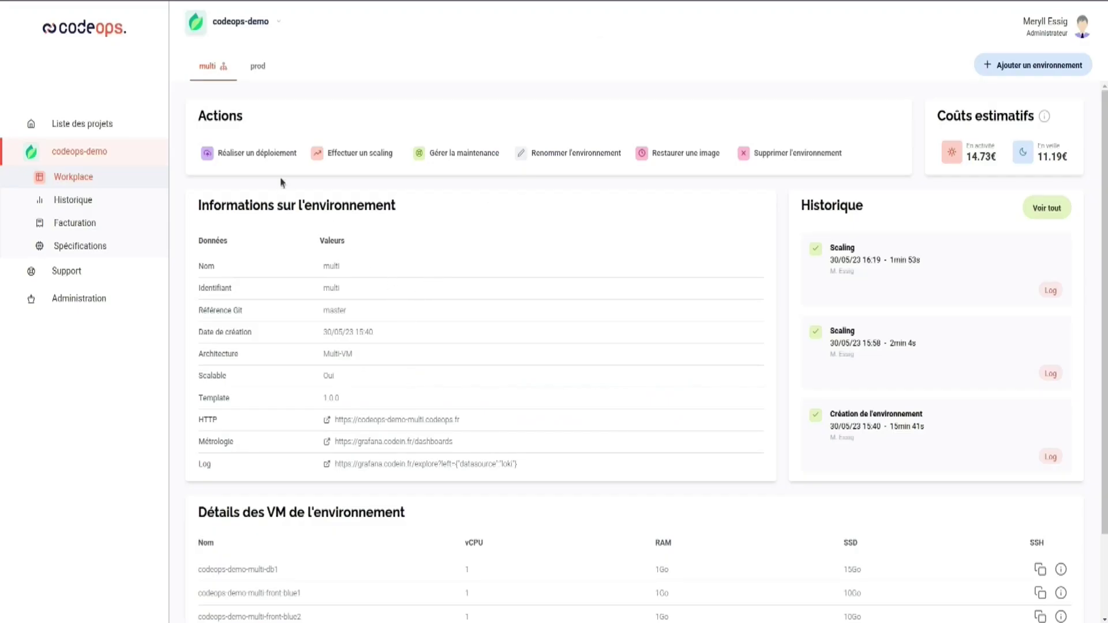
click(255, 153)
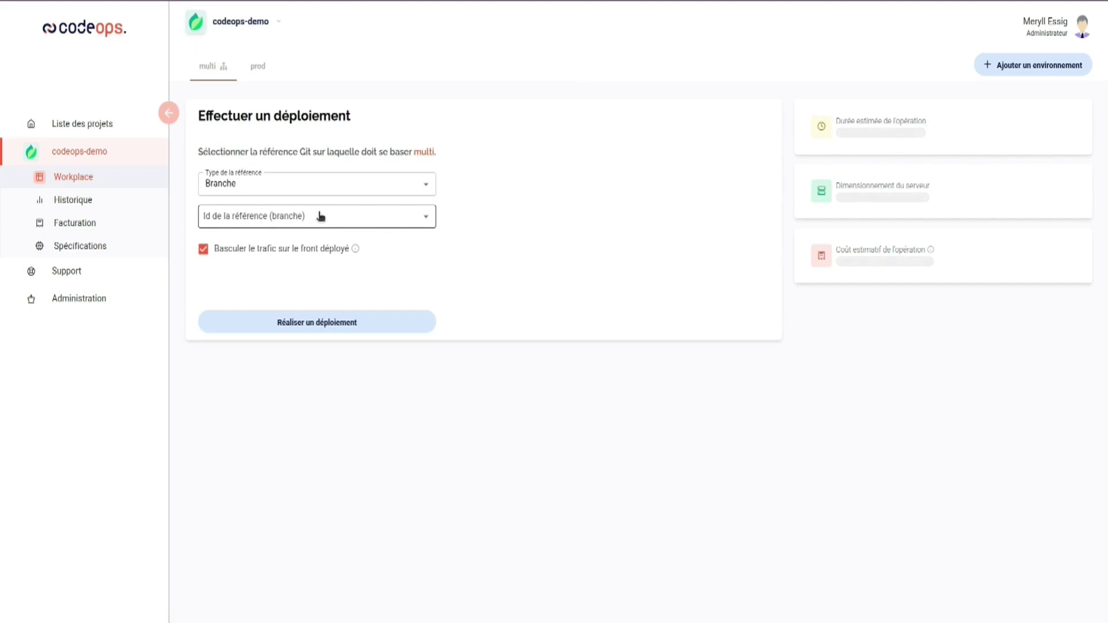
click(321, 215)
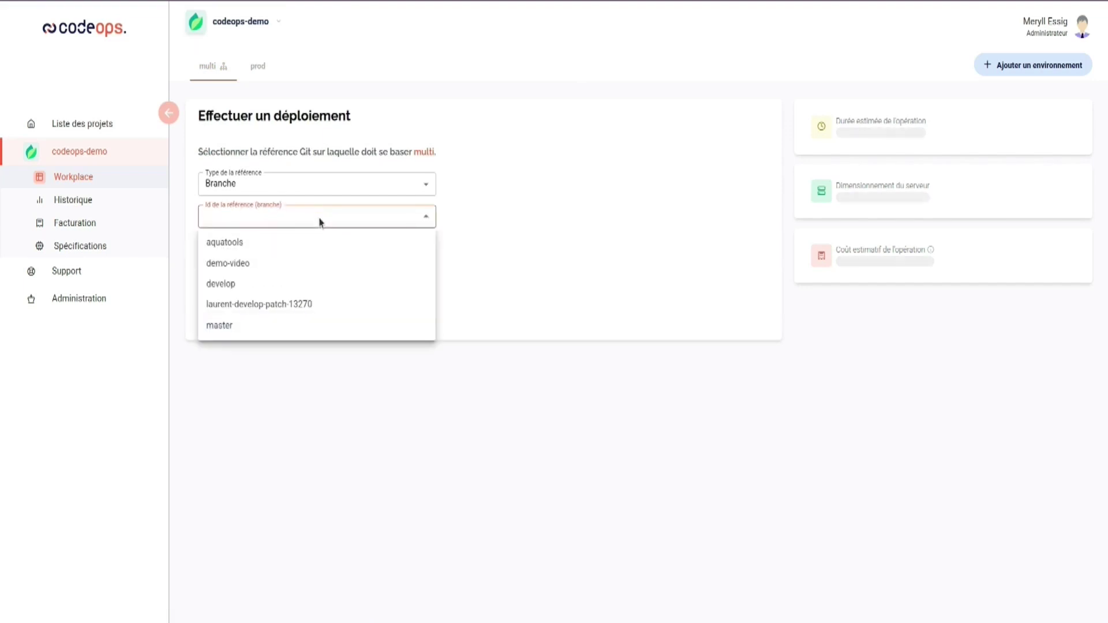
click(290, 266)
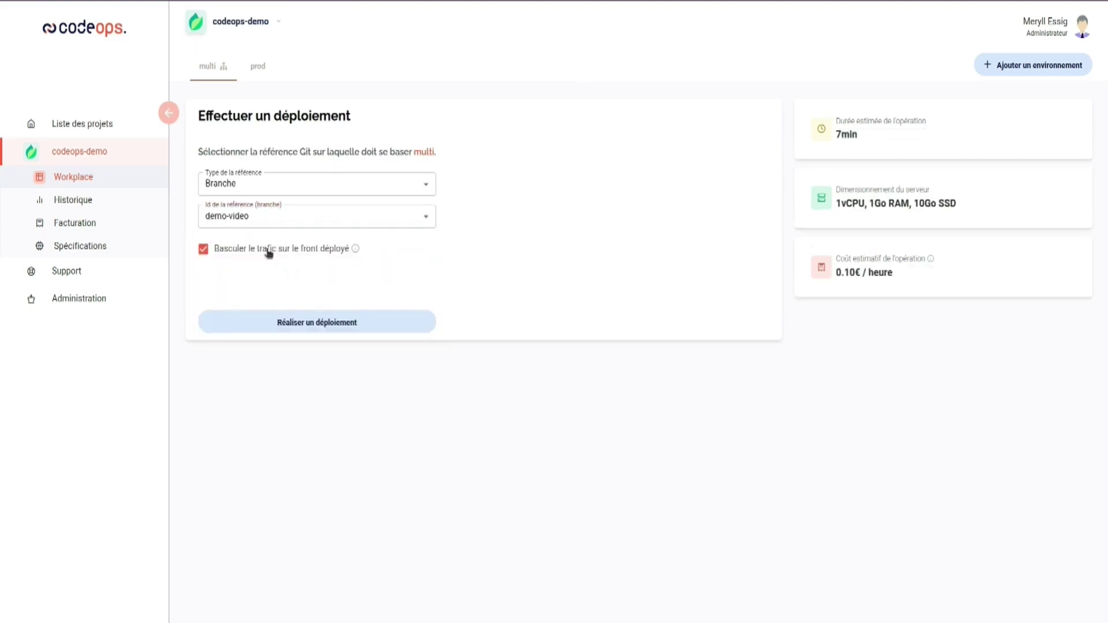
click(312, 322)
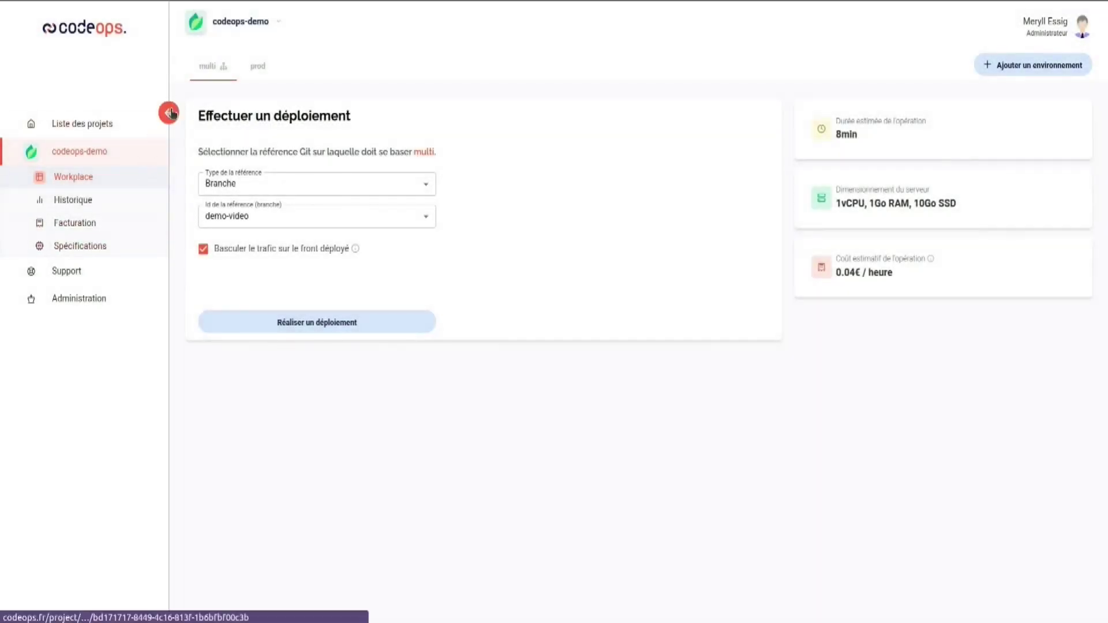
Return to the multi environment's overview and open its website to check the "Bonjour Démo" heading.
click(170, 112)
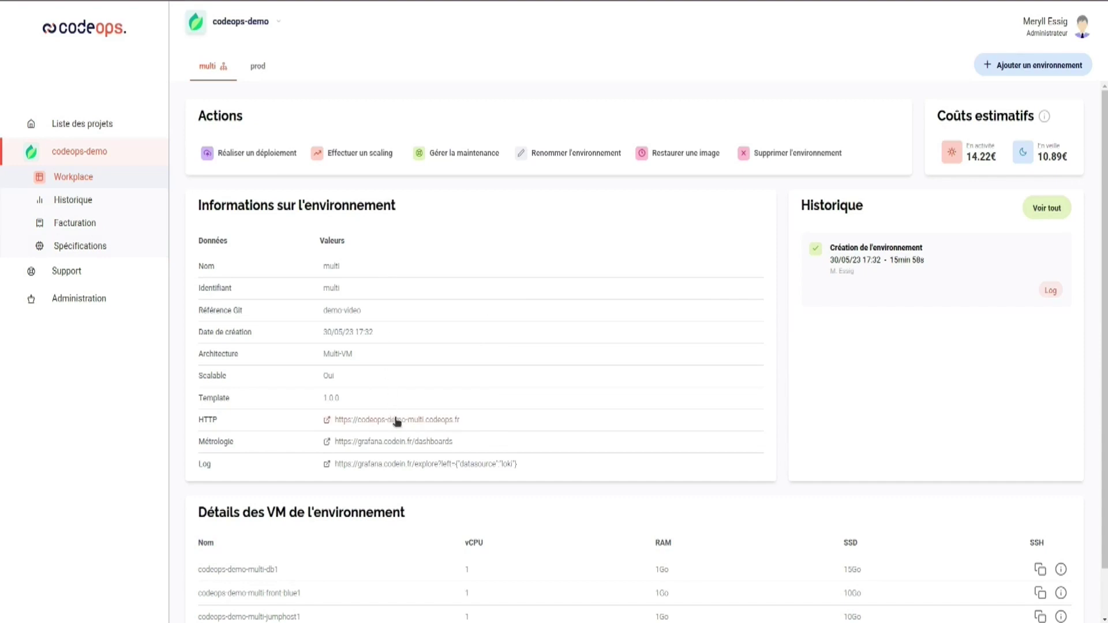
click(432, 420)
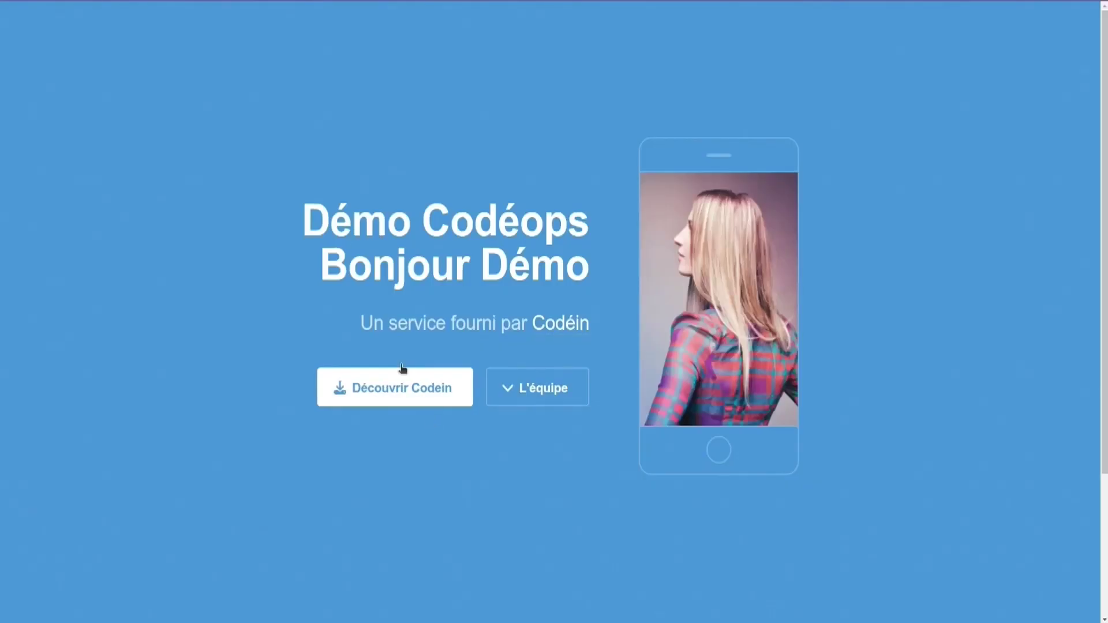
drag(321, 260, 298, 300)
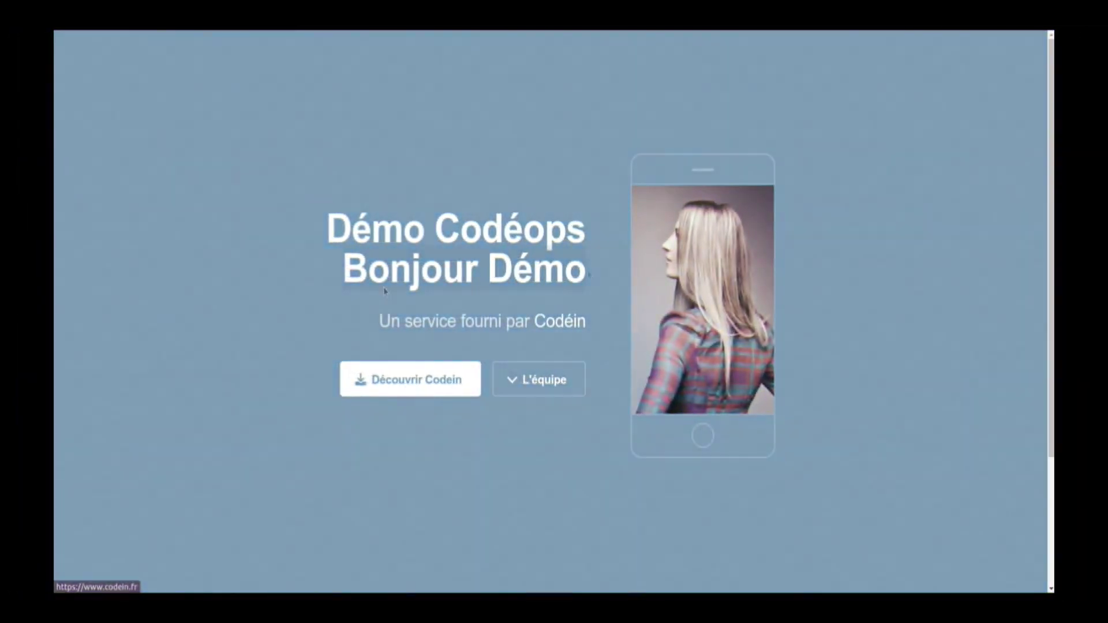
drag(343, 270, 590, 282)
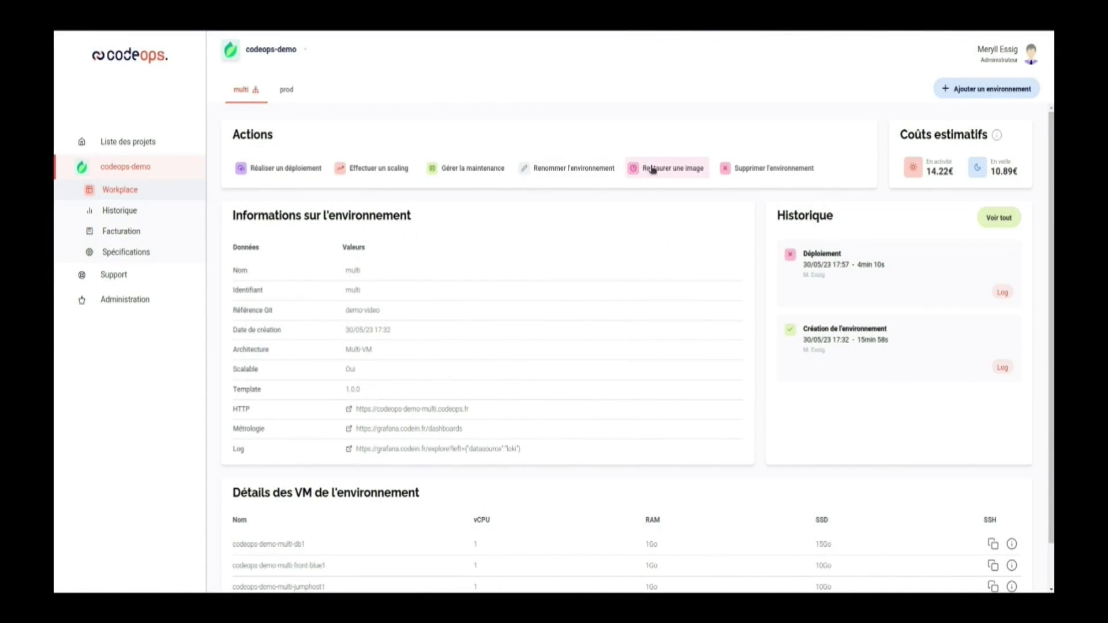
Restore the multi environment from the master image ami-b52972c6.
click(650, 168)
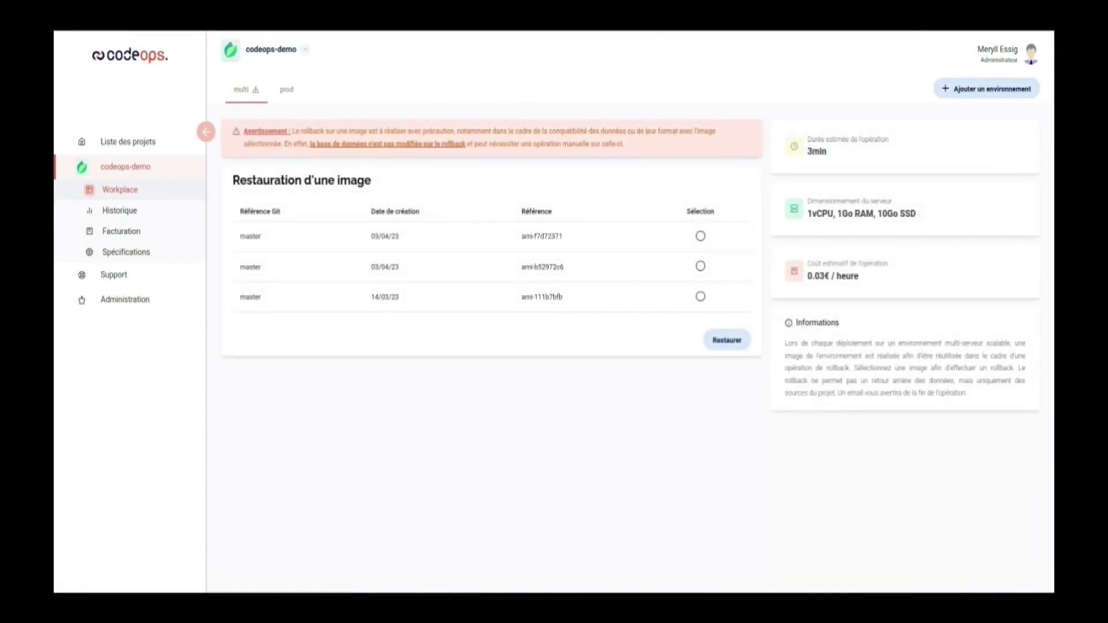
click(701, 266)
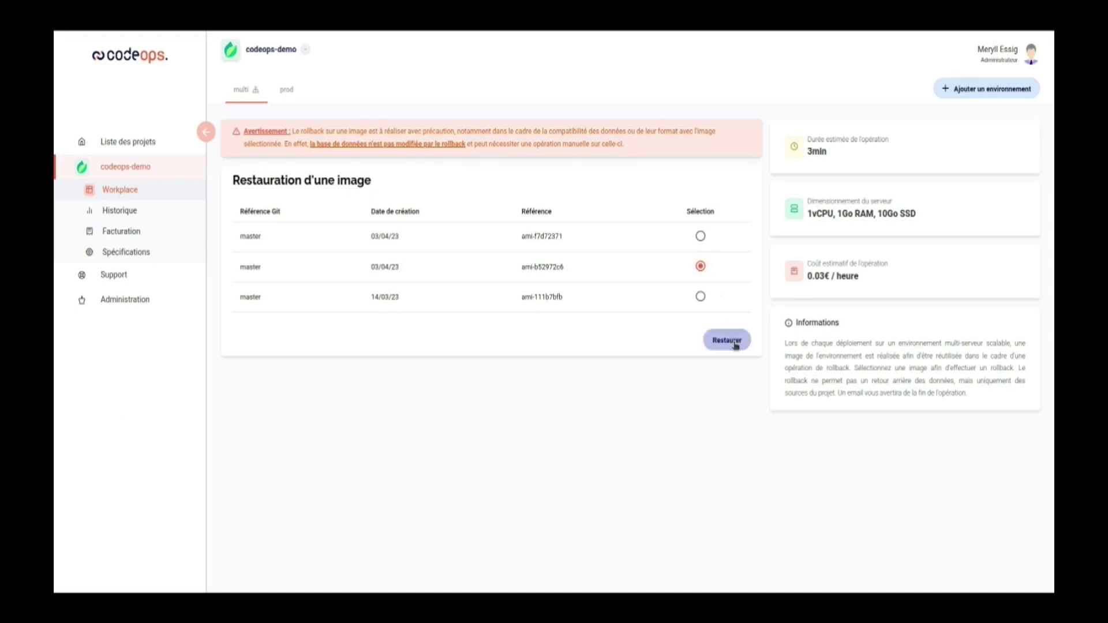
click(734, 343)
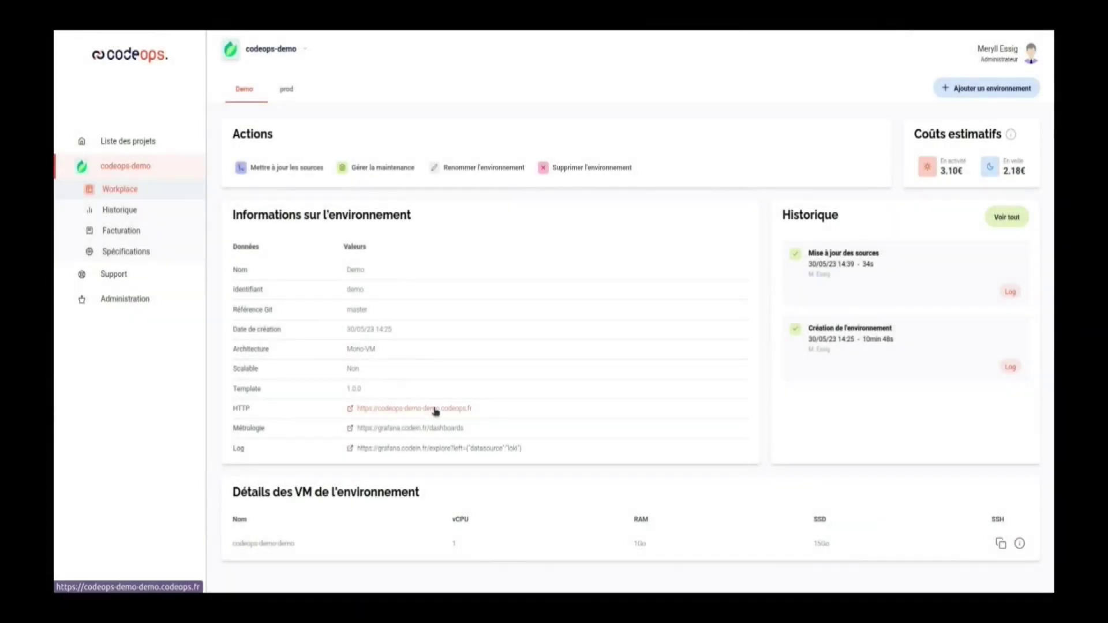
Open the Demo environment's website from its HTTP address.
click(435, 411)
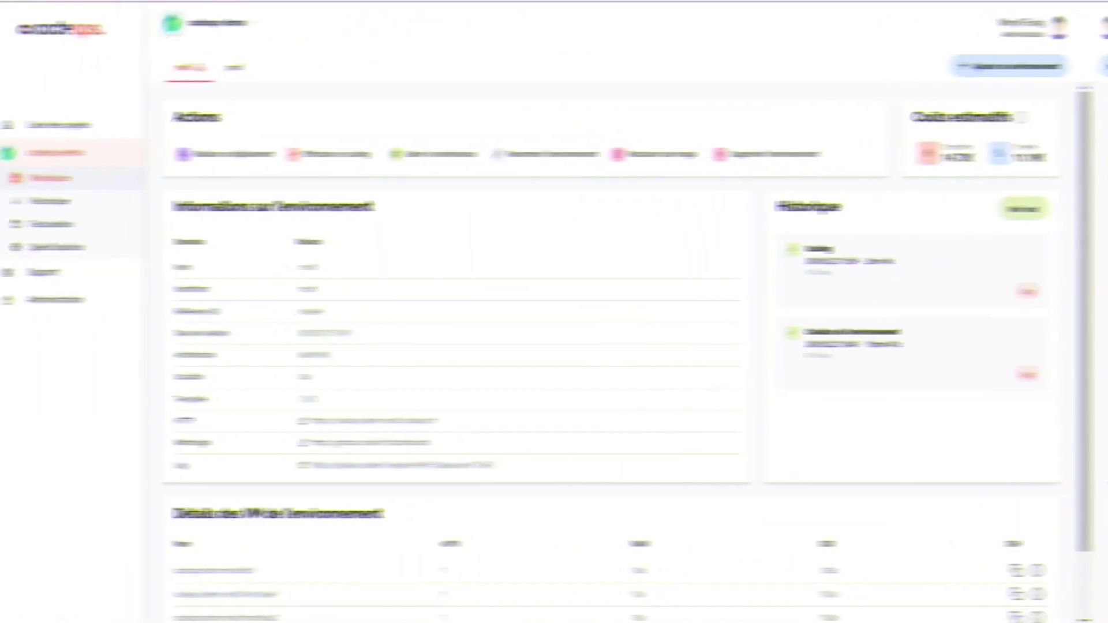
Examine the multi environment's VM details, pointing out the front-blue1 and front-blue2 machines.
scroll(241, 328, down, 2)
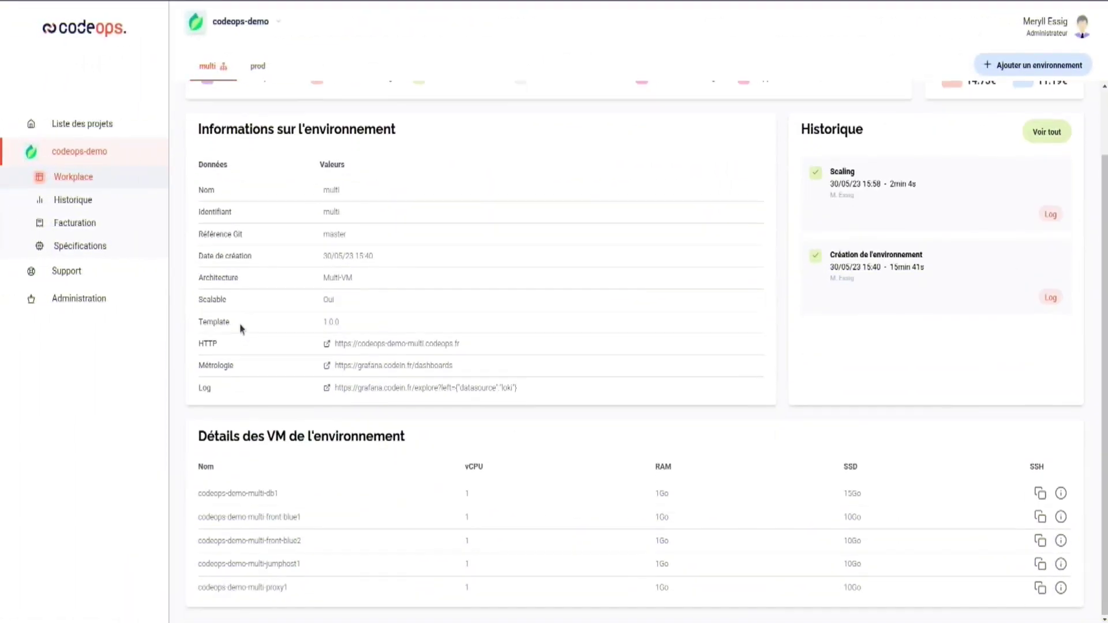
drag(274, 517, 299, 539)
click(313, 534)
scroll(314, 329, up, 2)
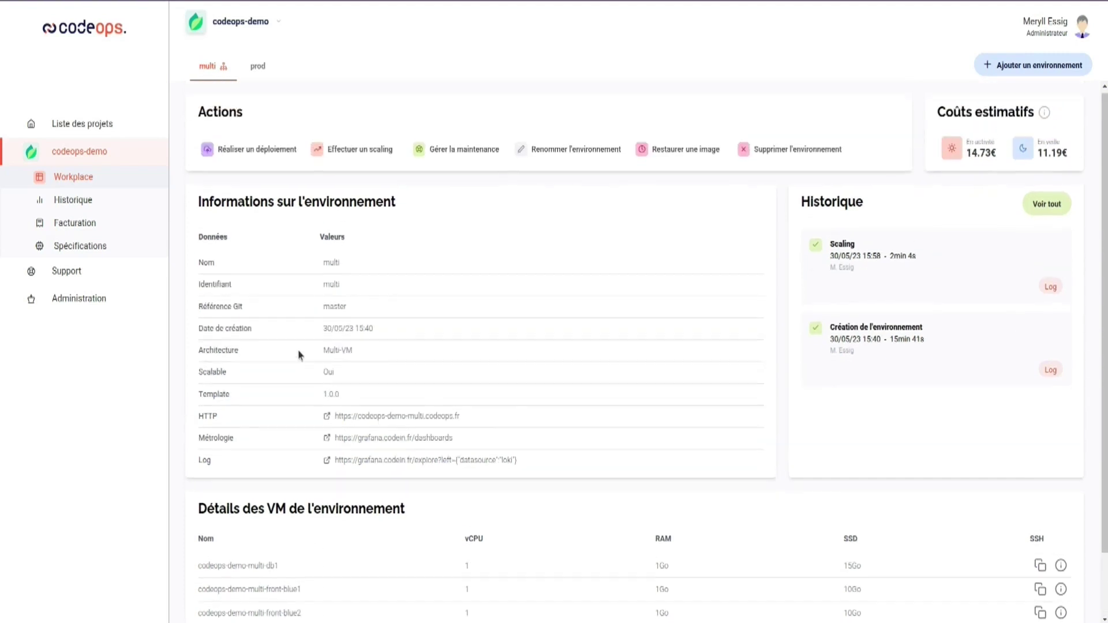
Open Grafana from the environment's metrics address and show the Codéops dashboard filtered to the multi environment.
click(407, 447)
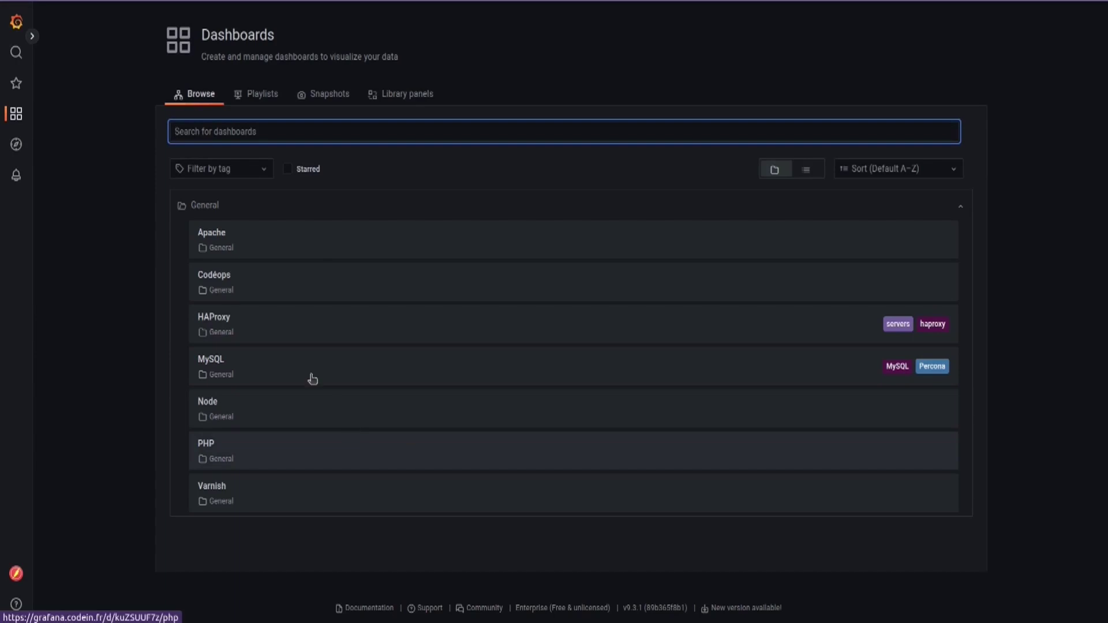
click(248, 286)
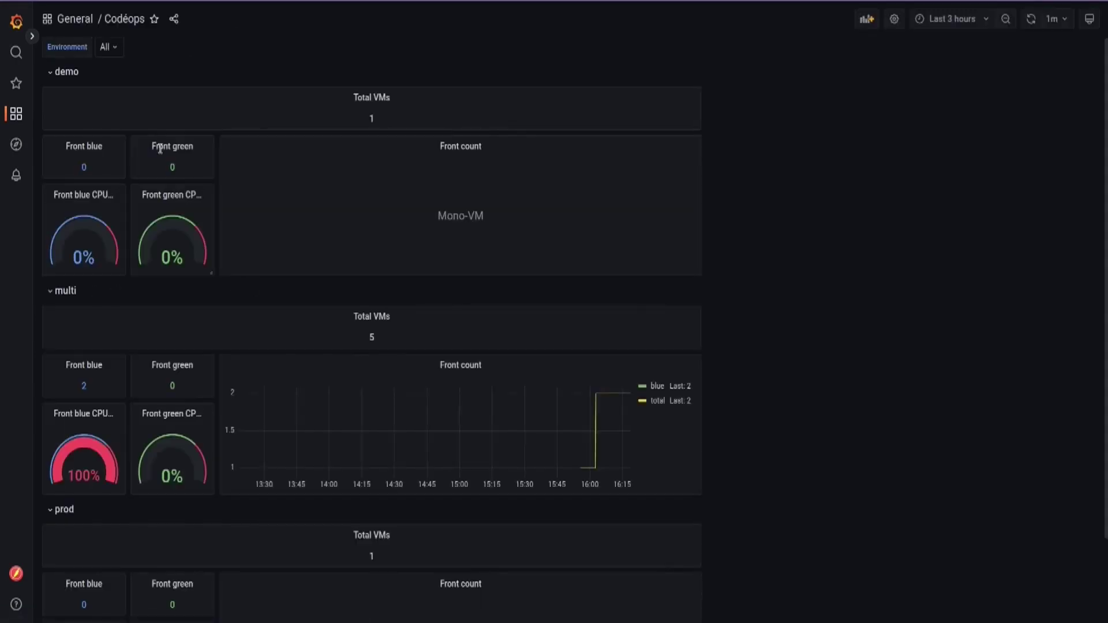
click(106, 47)
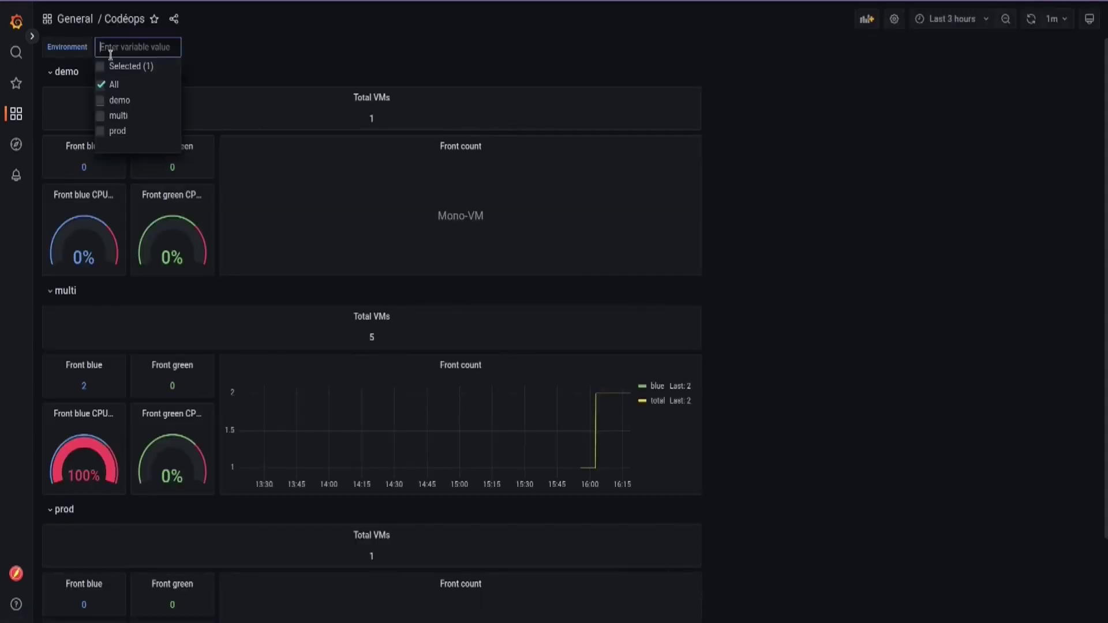
click(119, 115)
click(249, 73)
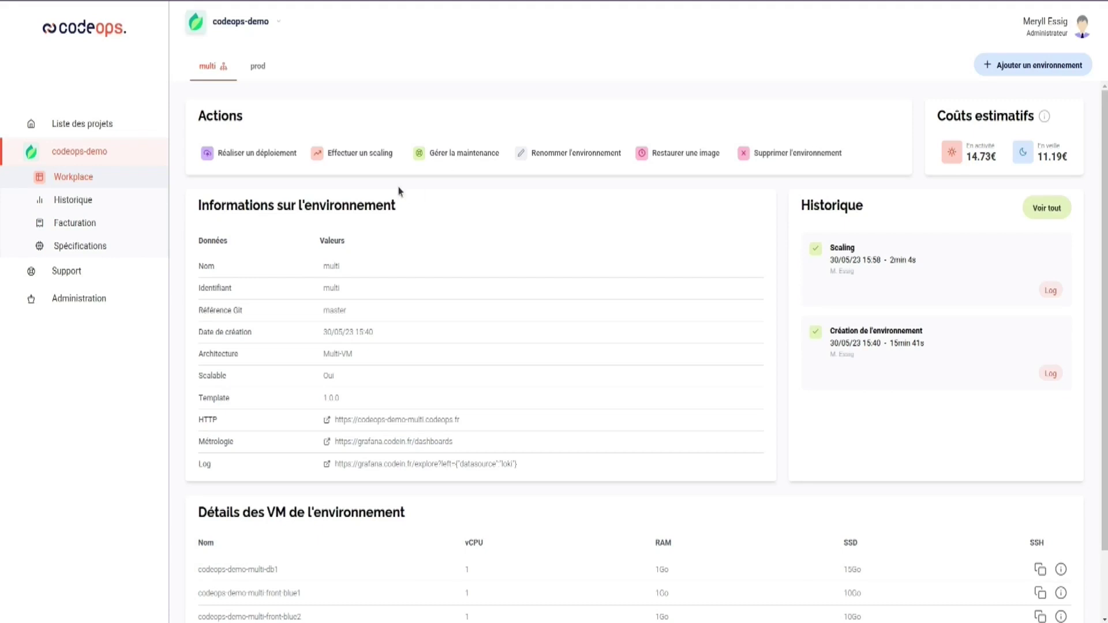
Scale the multi environment to 3 fronts and dismiss the completion notice.
click(356, 152)
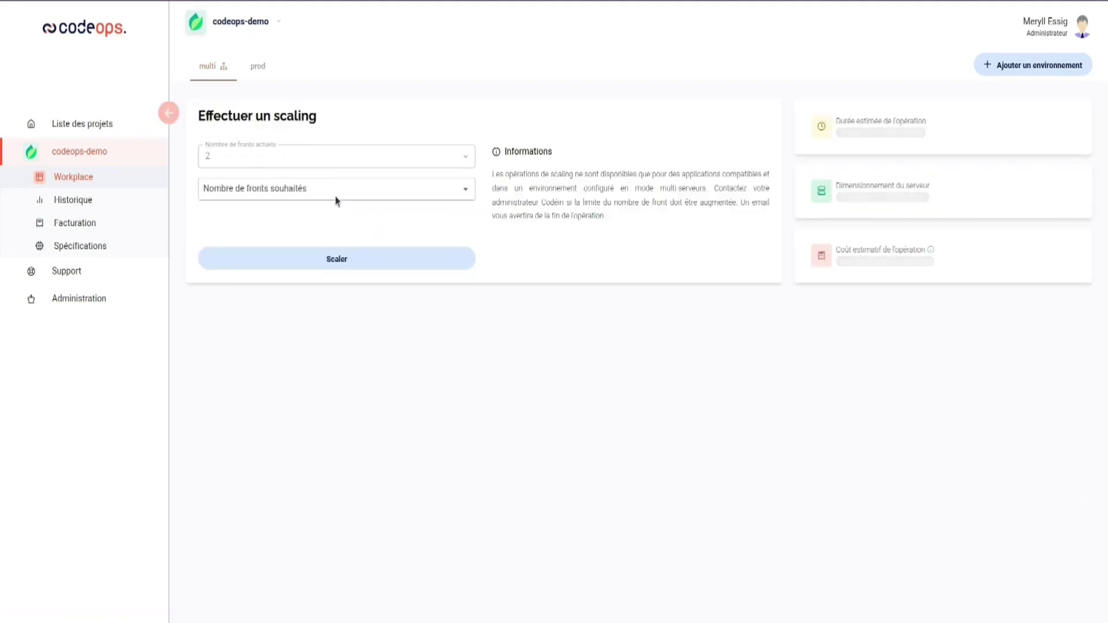
click(336, 200)
click(263, 236)
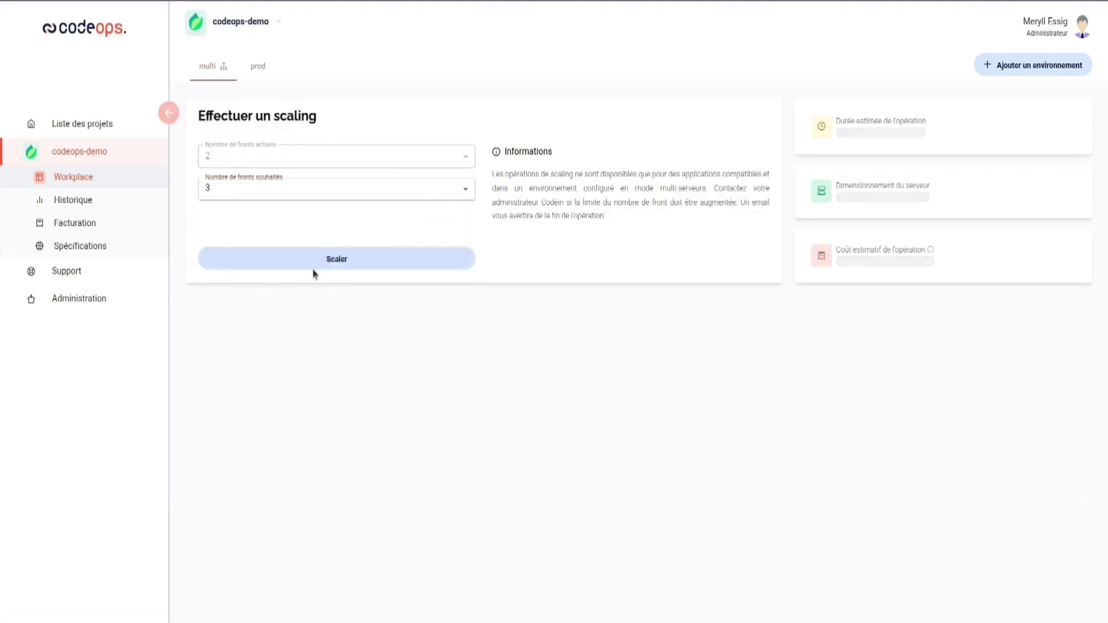
click(348, 265)
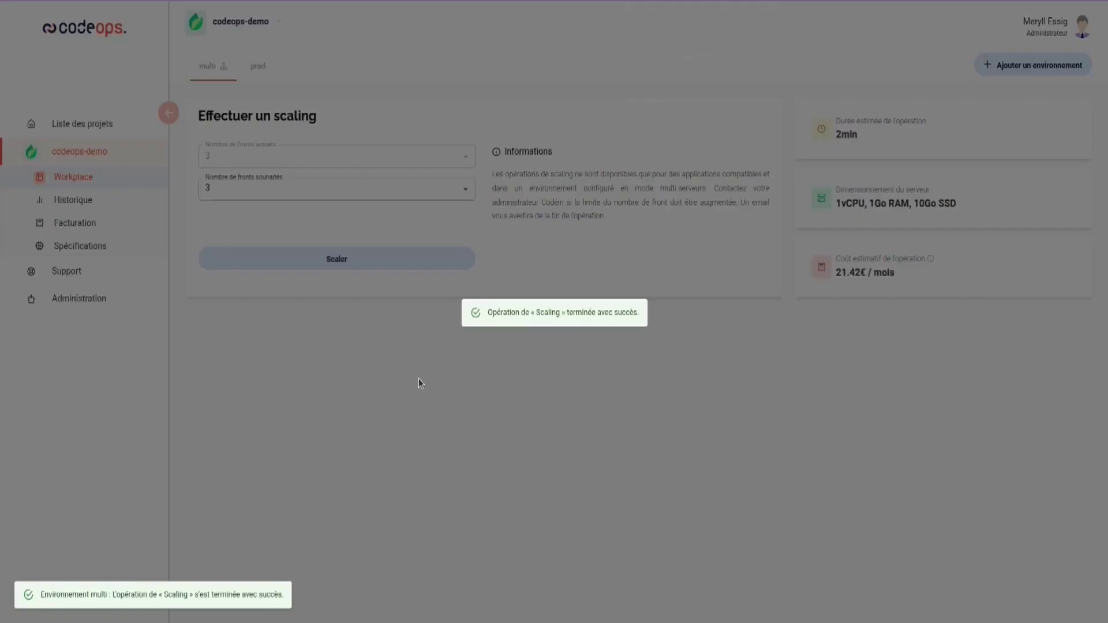
click(419, 383)
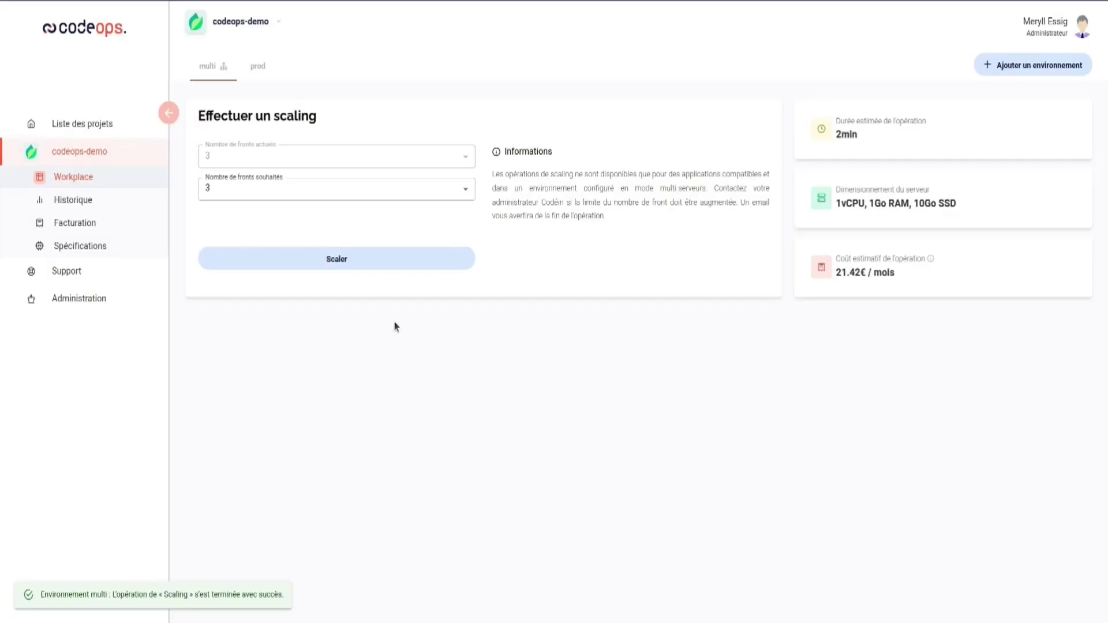
Return to the multi environment's overview and highlight the front-blue1 to front-blue3 machines in the VM details.
click(168, 113)
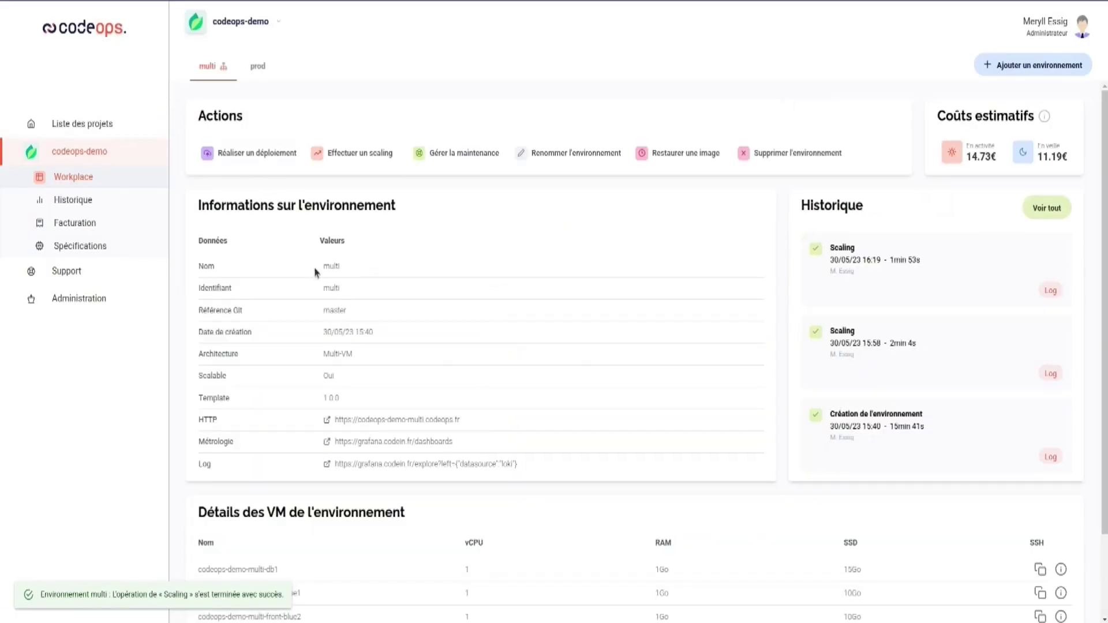
scroll(348, 368, down, 2)
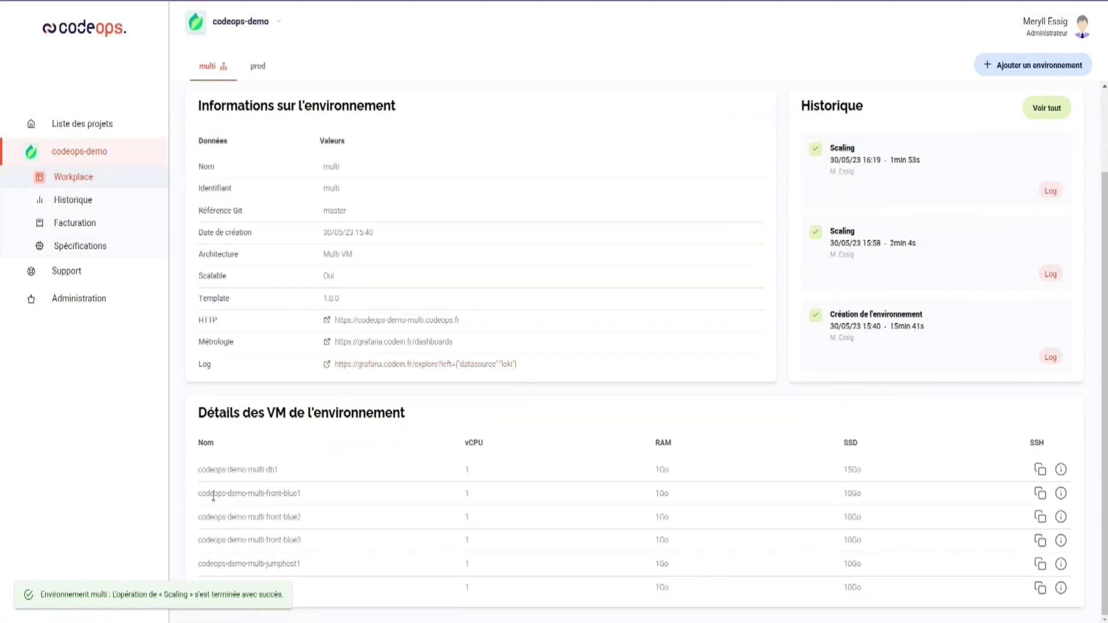
drag(199, 494, 1081, 551)
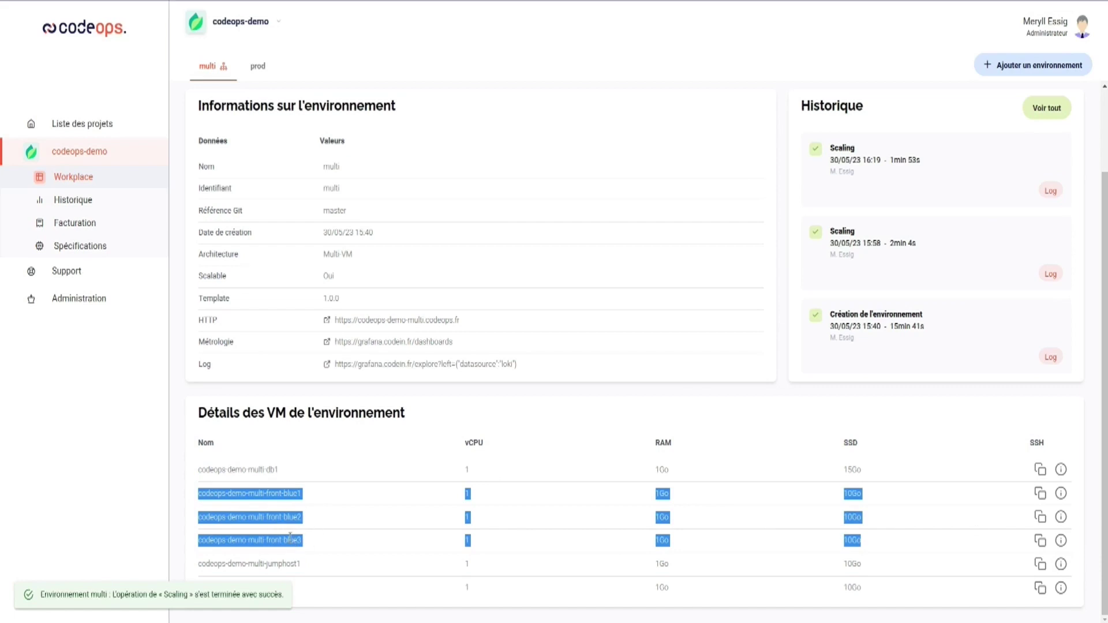